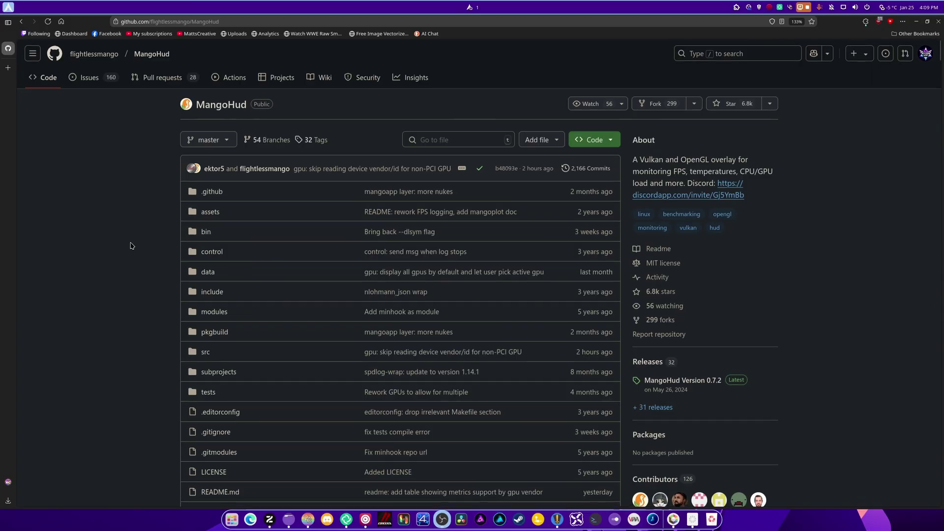
Step: Read through the MangoHud repository's README, covering its contents list, build-from-source instructions, Meson options and build script commands
scroll(131, 245, down, 8)
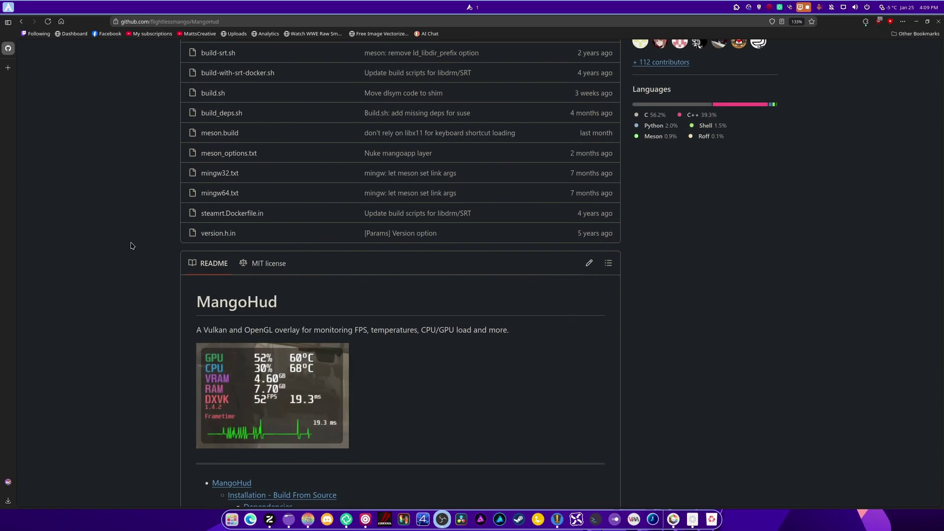
scroll(130, 245, down, 3)
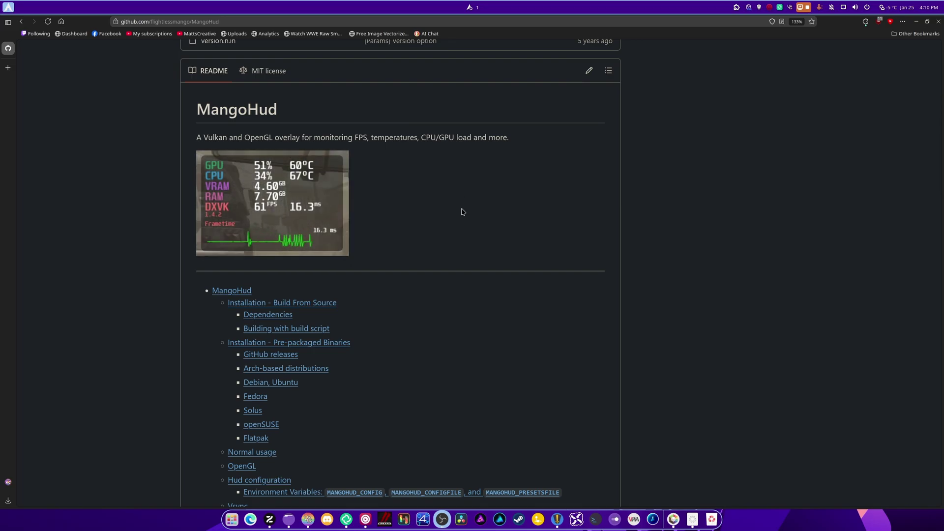
scroll(461, 212, down, 3)
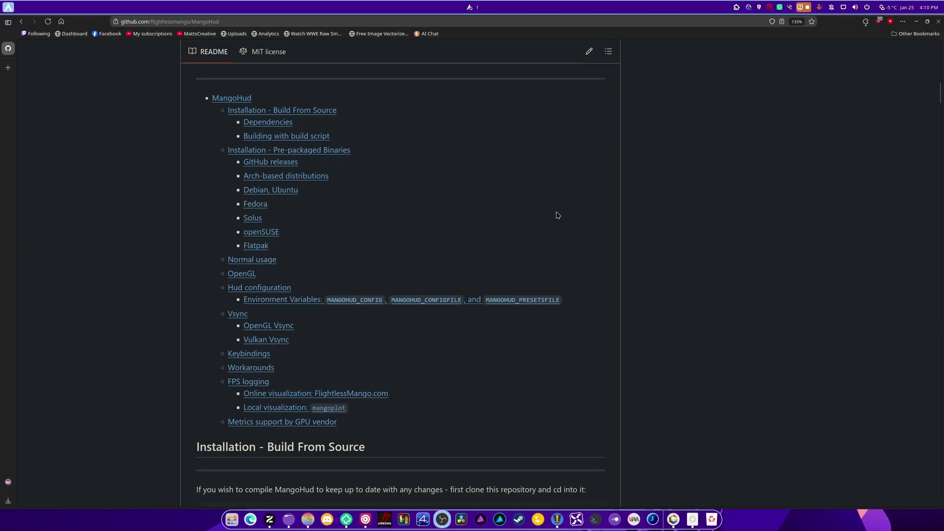
scroll(558, 215, down, 2)
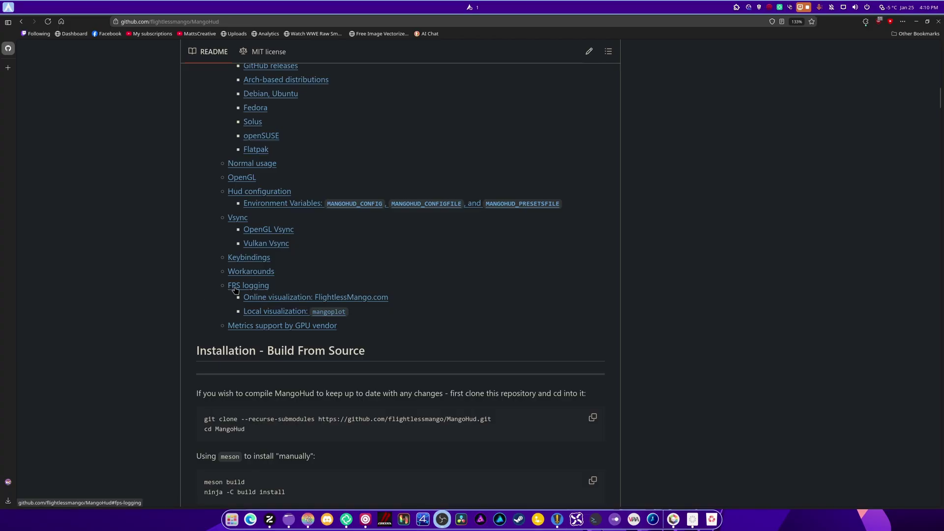
scroll(410, 307, down, 3)
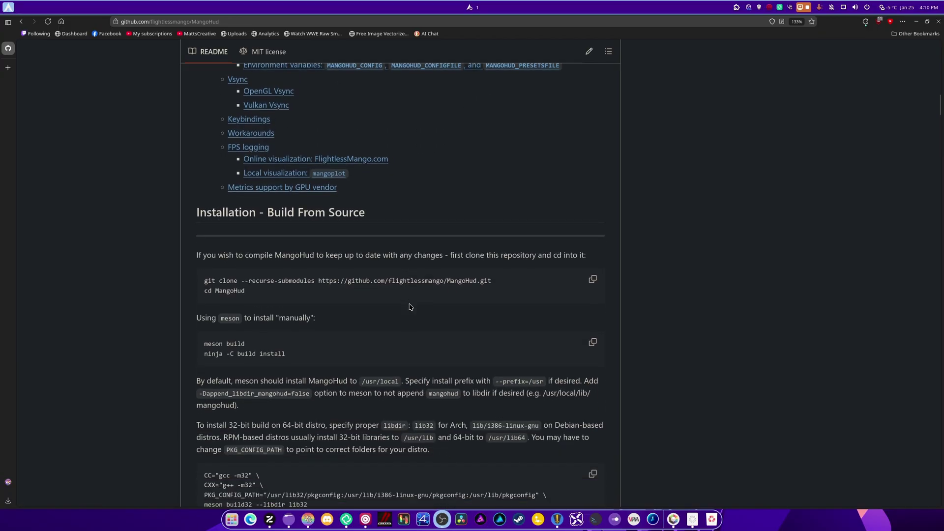
scroll(410, 307, down, 12)
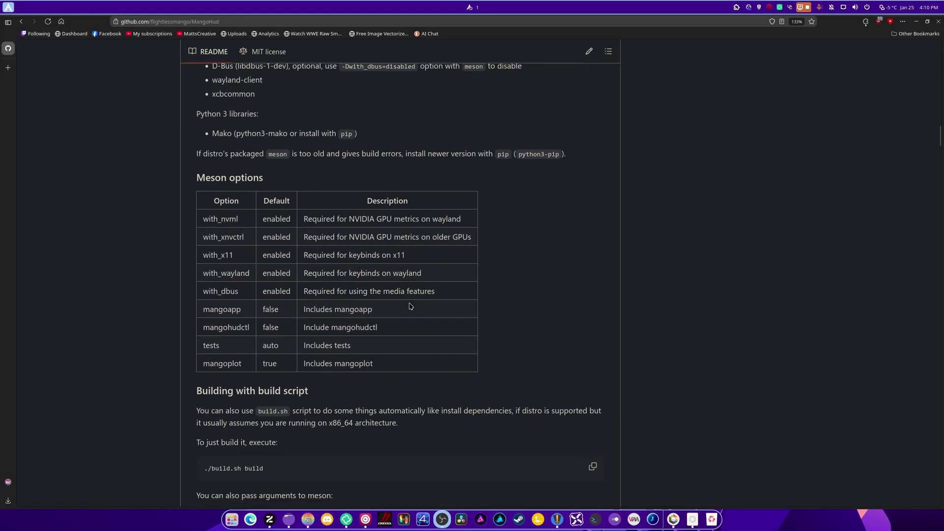
scroll(411, 306, down, 3)
scroll(410, 307, up, 3)
scroll(363, 275, down, 11)
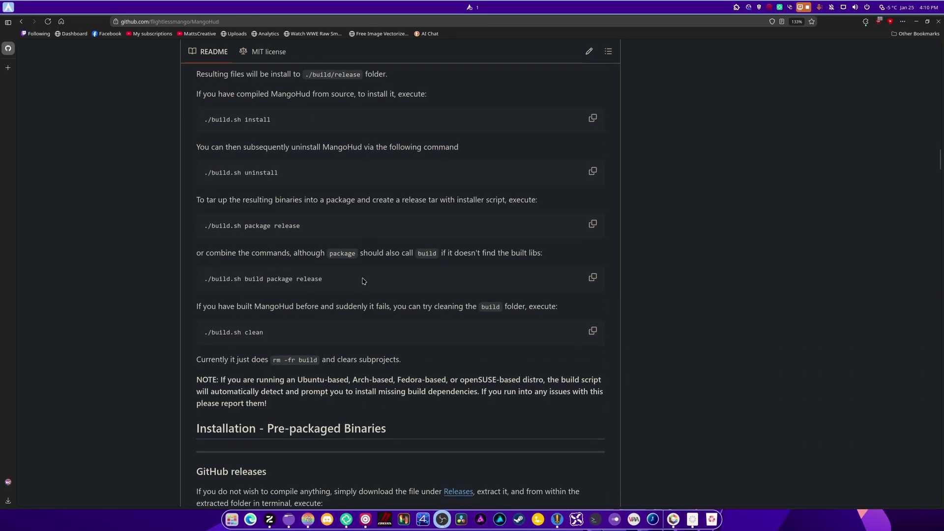
Step: Examine the README's usage and Hud configuration sections, including the table of configuration variables and their descriptions
scroll(363, 281, down, 20)
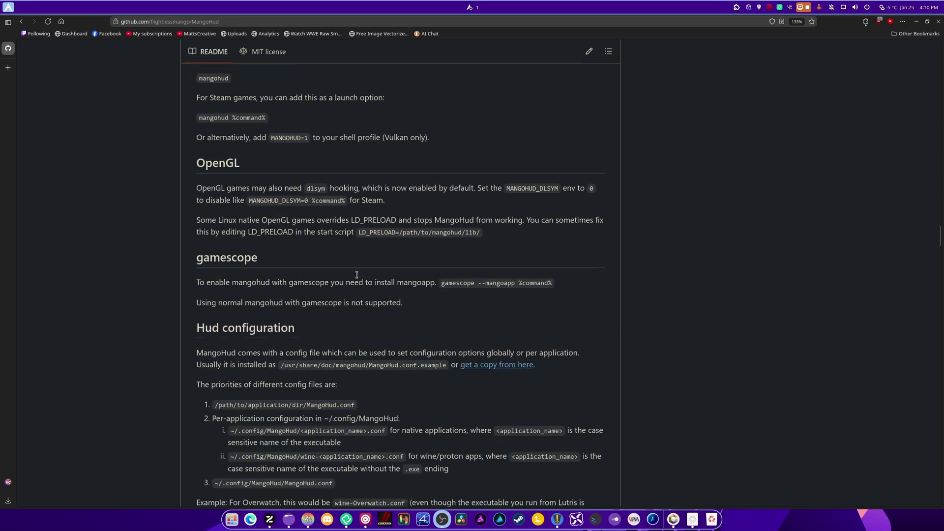
scroll(356, 275, down, 15)
scroll(357, 275, up, 8)
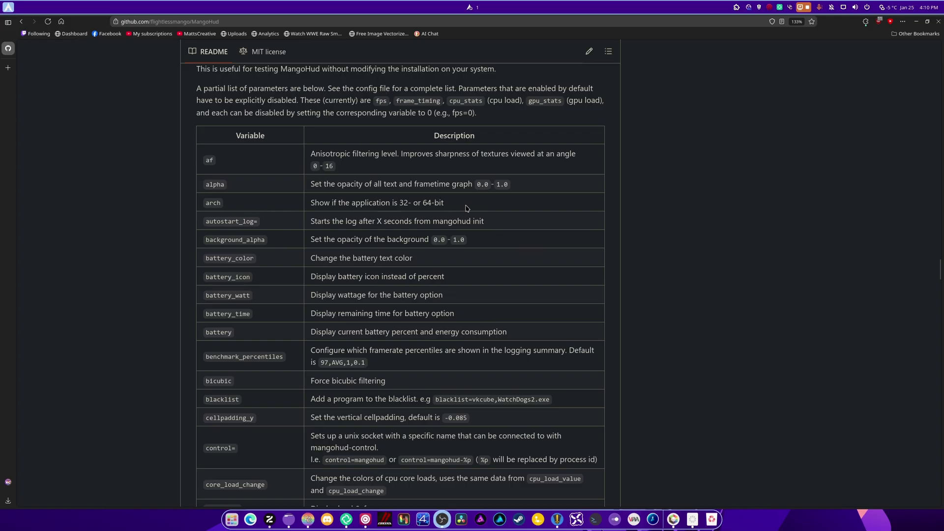
drag(469, 207, 319, 200)
scroll(440, 248, down, 9)
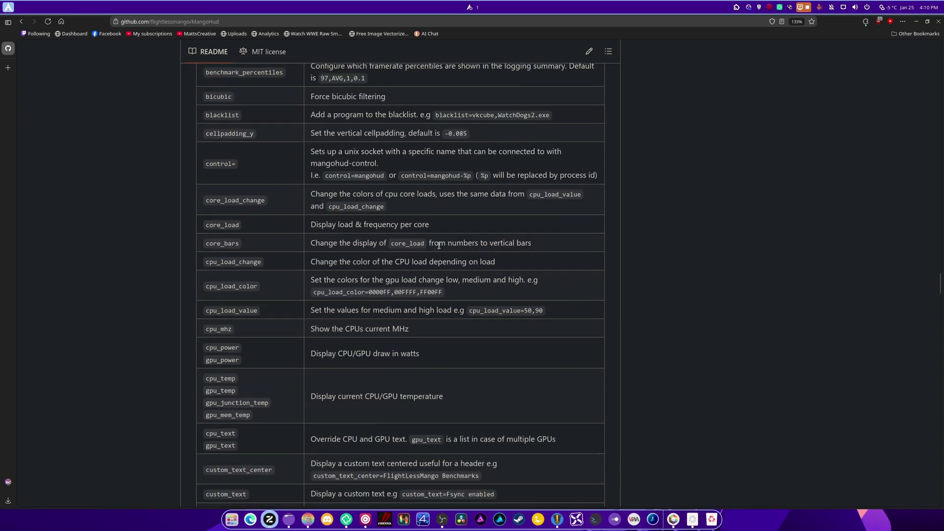
scroll(439, 248, down, 5)
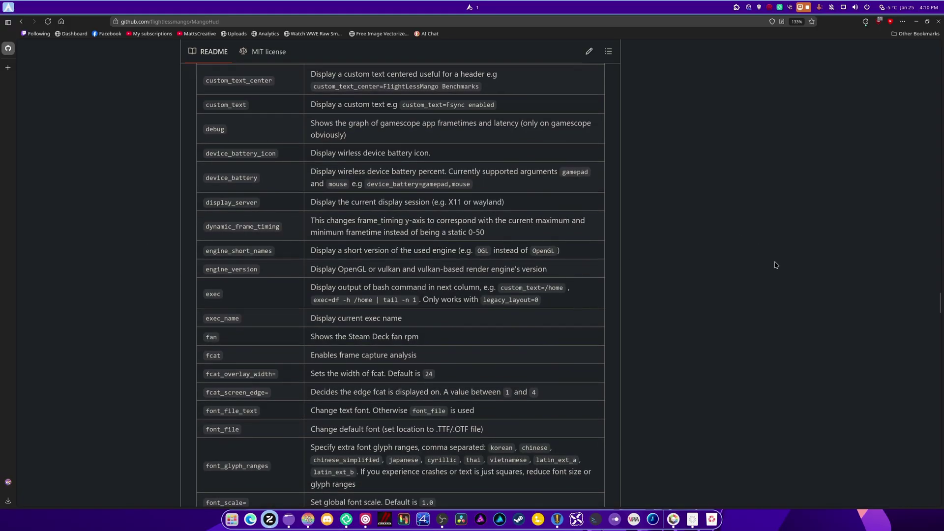
scroll(283, 233, down, 4)
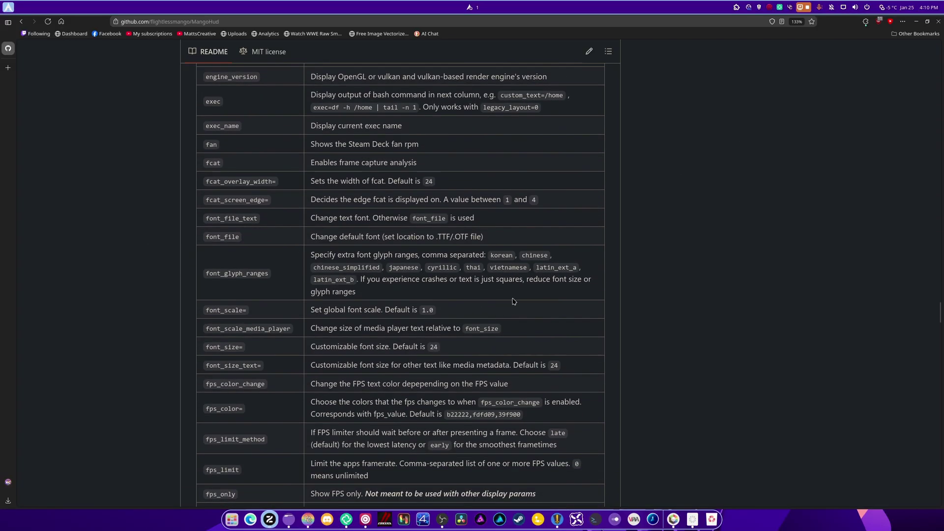
scroll(635, 353, down, 9)
scroll(632, 344, down, 6)
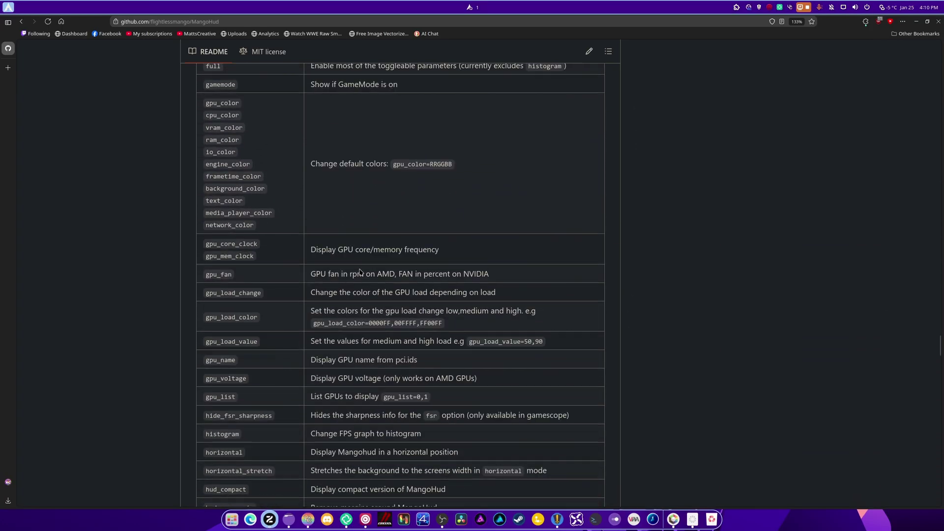
scroll(460, 304, up, 1)
scroll(456, 303, down, 20)
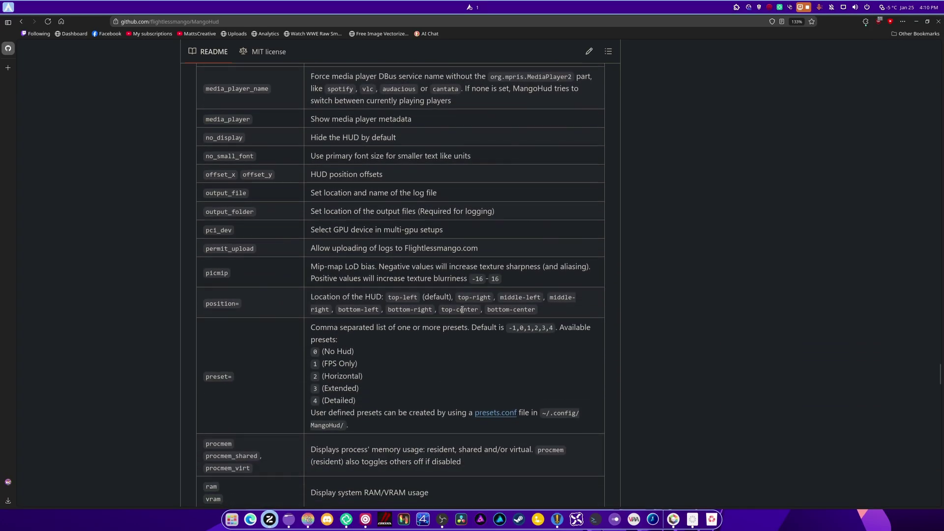
scroll(462, 310, down, 16)
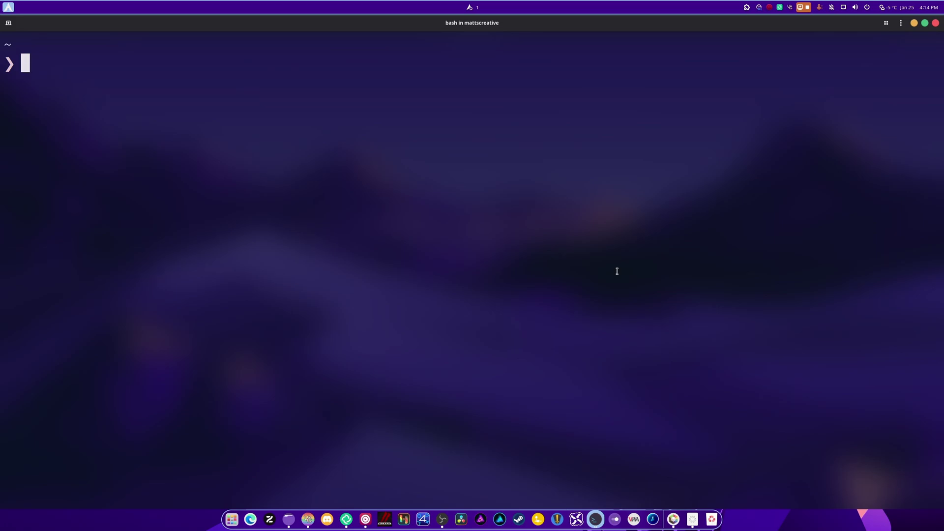
Step: Write the command "sudo apt install mangohud" at the terminal prompt and clear it without running it
text(sudo apt insta)
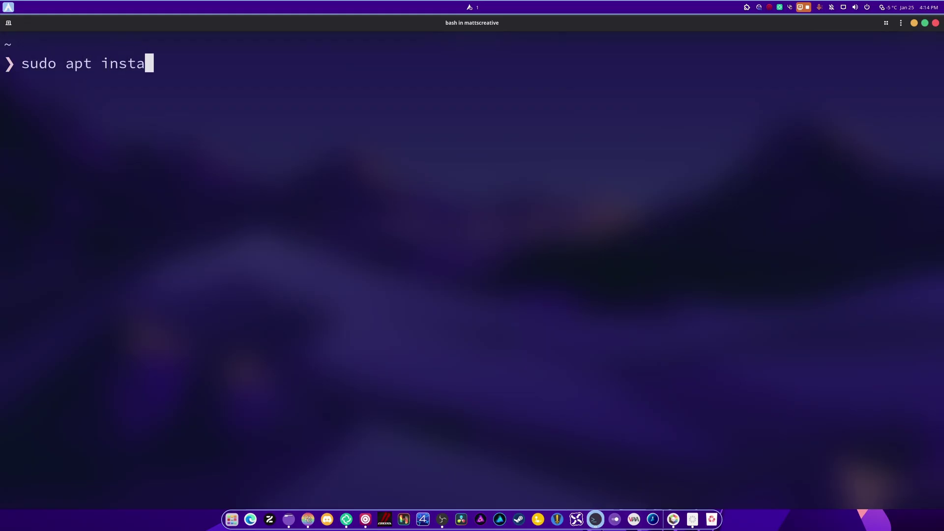
text(ll mangohud)
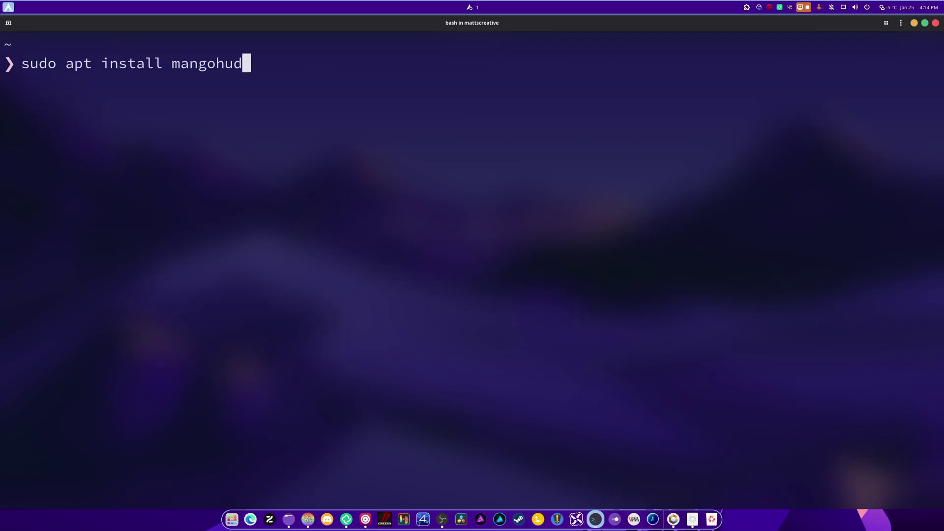
key(BackSpace)
key(BackSpace)
key(BackSpace)
key(BackSpace)
key(BackSpace)
key(BackSpace)
key(BackSpace)
key(BackSpace)
key(BackSpace)
key(BackSpace)
key(BackSpace)
key(BackSpace)
key(BackSpace)
key(BackSpace)
key(BackSpace)
key(BackSpace)
key(BackSpace)
key(BackSpace)
key(BackSpace)
key(BackSpace)
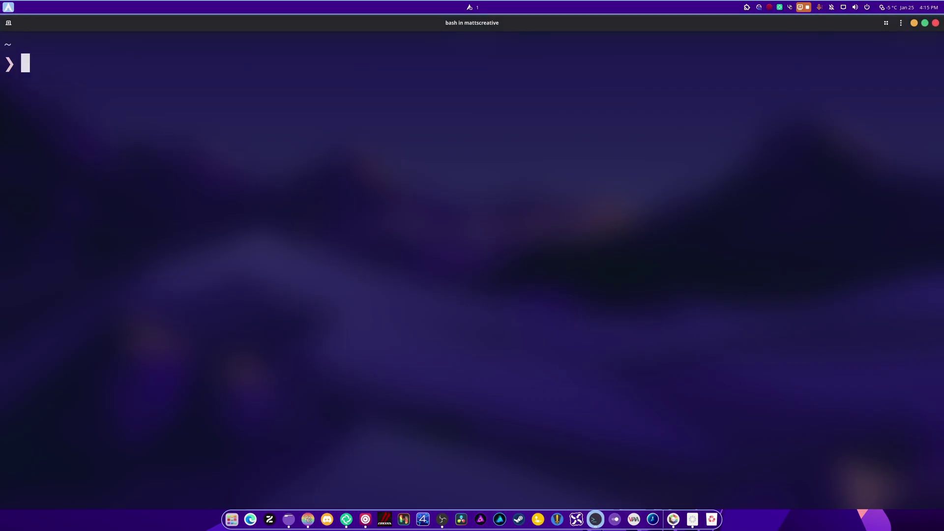
Step: Write the command "sudo dnf in mangohud" at the prompt and erase it without running it
text(sudo)
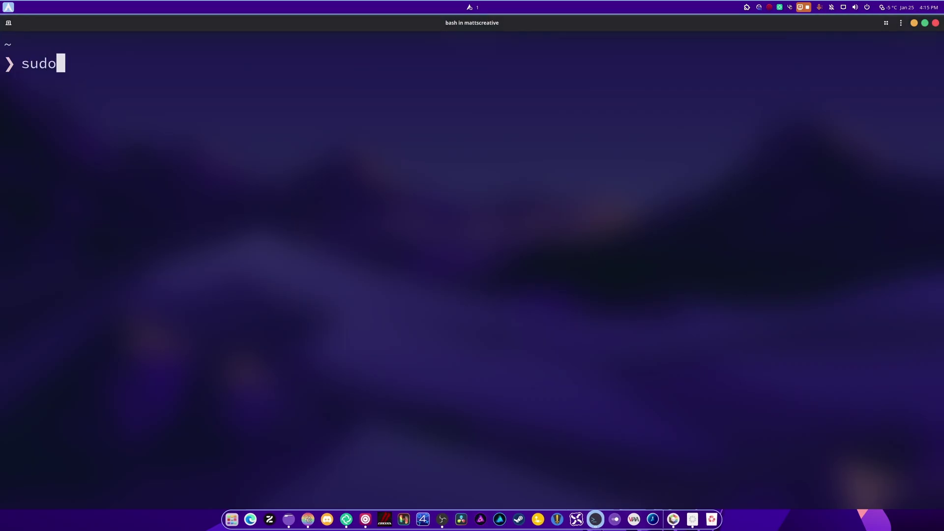
text( dnf in m)
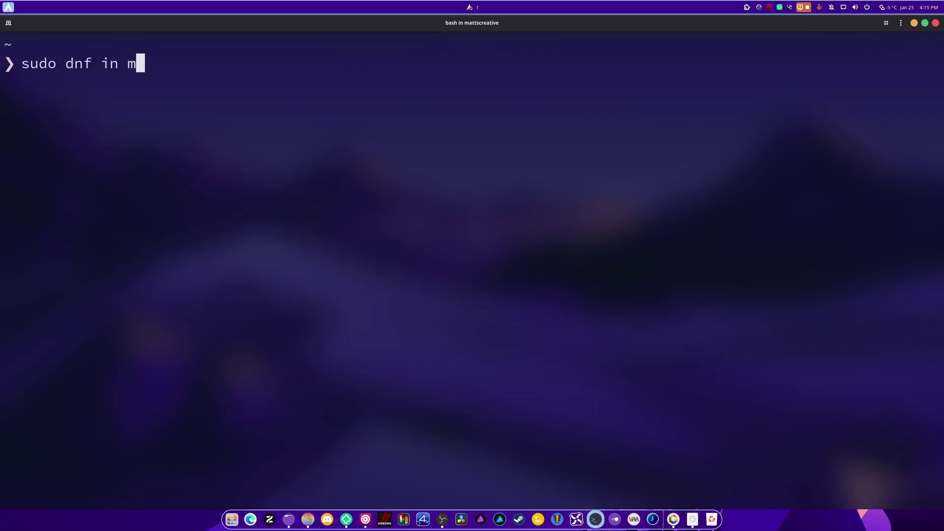
text(angohud)
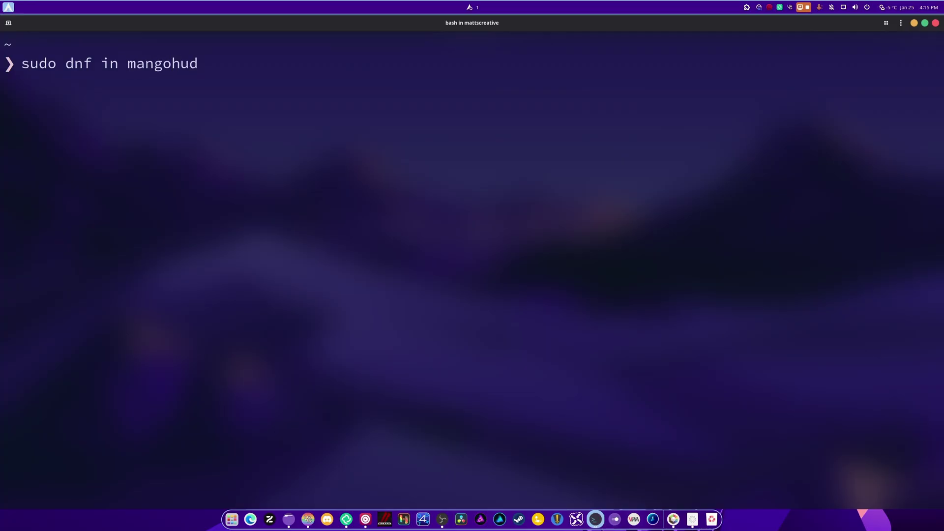
key(BackSpace)
key(BackSpace)
key(BackSpace)
key(BackSpace)
key(BackSpace)
key(BackSpace)
key(BackSpace)
key(BackSpace)
key(BackSpace)
key(BackSpace)
key(BackSpace)
key(BackSpace)
key(BackSpace)
key(BackSpace)
key(BackSpace)
key(BackSpace)
key(BackSpace)
key(BackSpace)
key(BackSpace)
key(BackSpace)
Step: Write the command "sudo pacman -S mangohud" at the prompt and erase it without running it
text(sud)
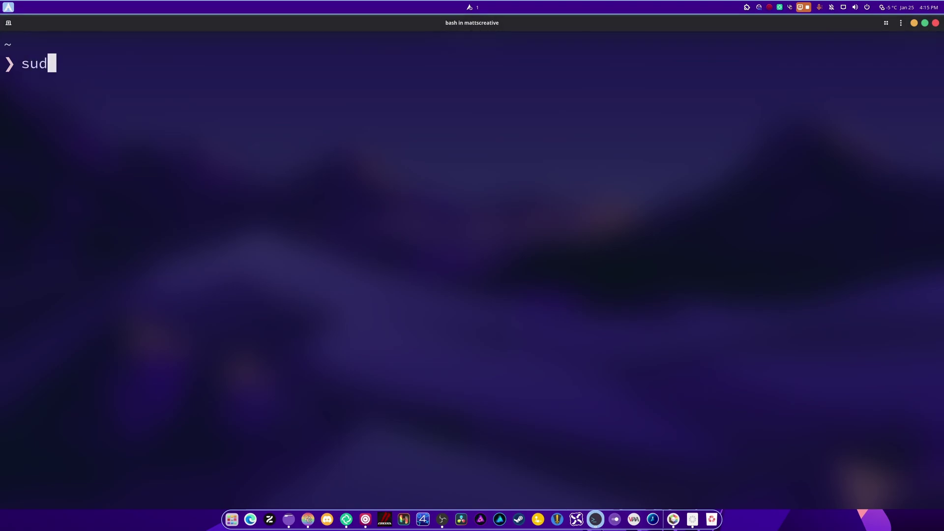
text(o pacman -)
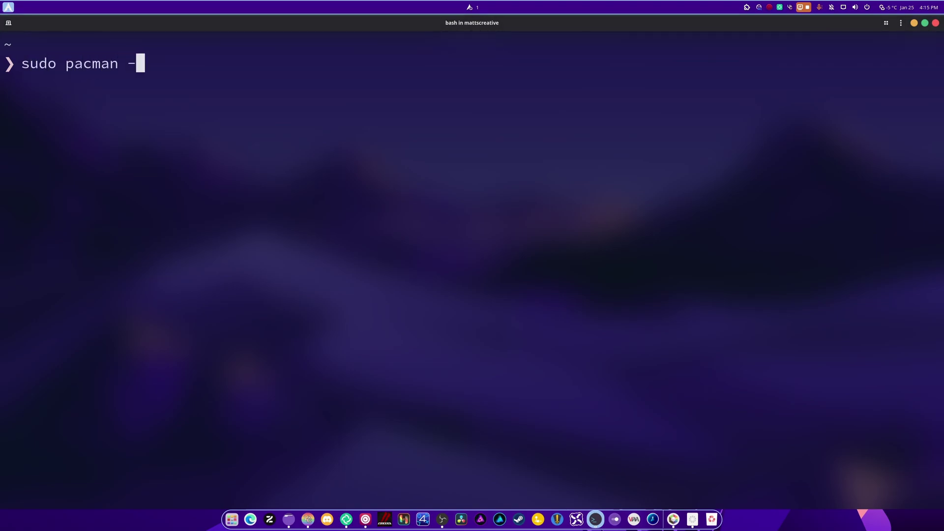
text(S mangohud)
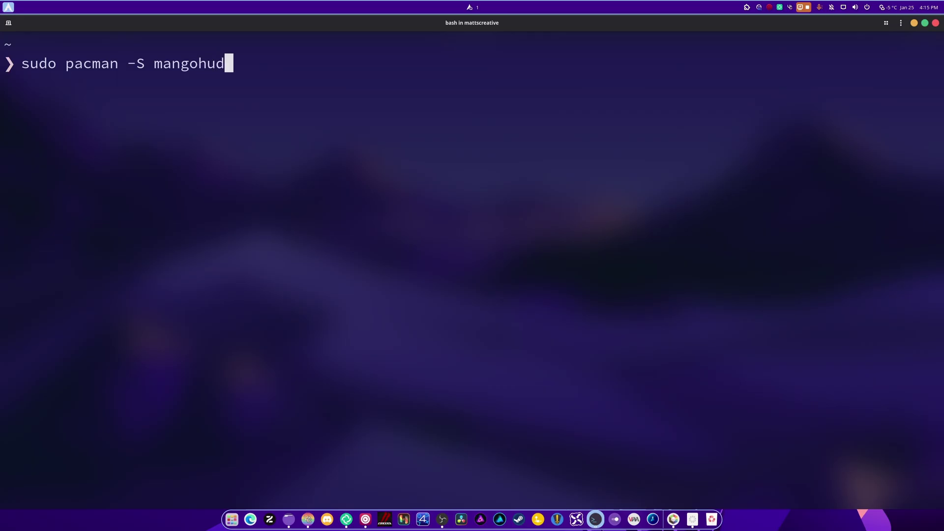
key(BackSpace)
key(BackSpace)
key(BackSpace)
key(BackSpace)
key(BackSpace)
key(BackSpace)
key(BackSpace)
key(BackSpace)
key(BackSpace)
key(BackSpace)
key(BackSpace)
key(BackSpace)
key(BackSpace)
key(BackSpace)
key(BackSpace)
key(BackSpace)
key(BackSpace)
key(BackSpace)
key(BackSpace)
key(BackSpace)
key(BackSpace)
key(BackSpace)
key(BackSpace)
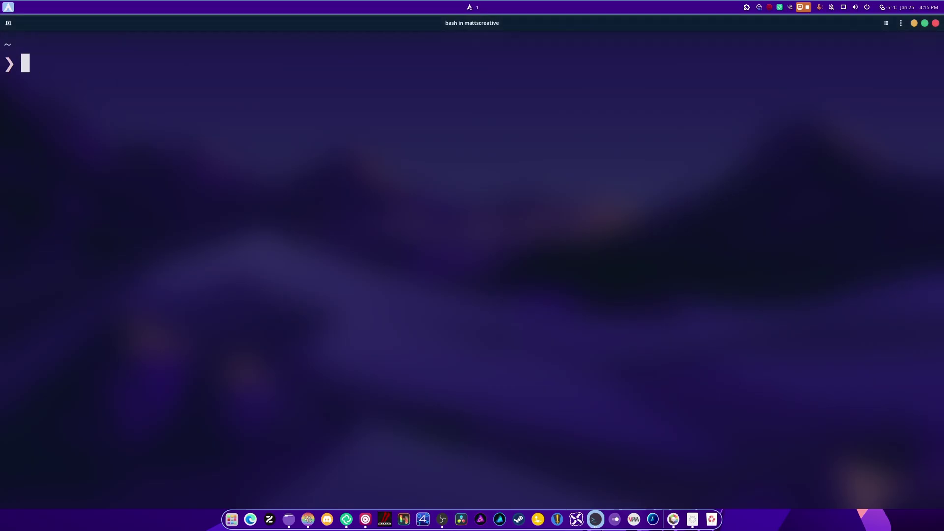
Step: Write the command "sudo moss it mangohud" at the prompt and erase it without running it
text(sudo moss )
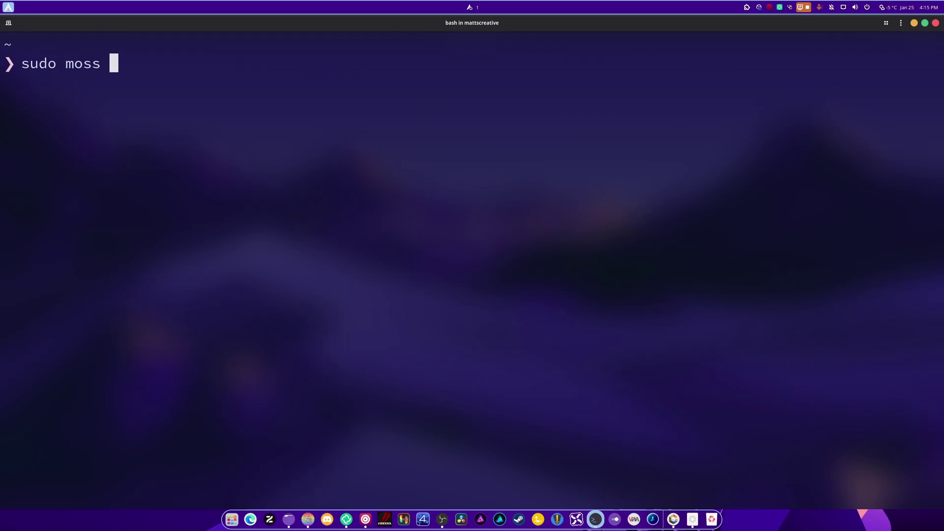
text(it mangohud)
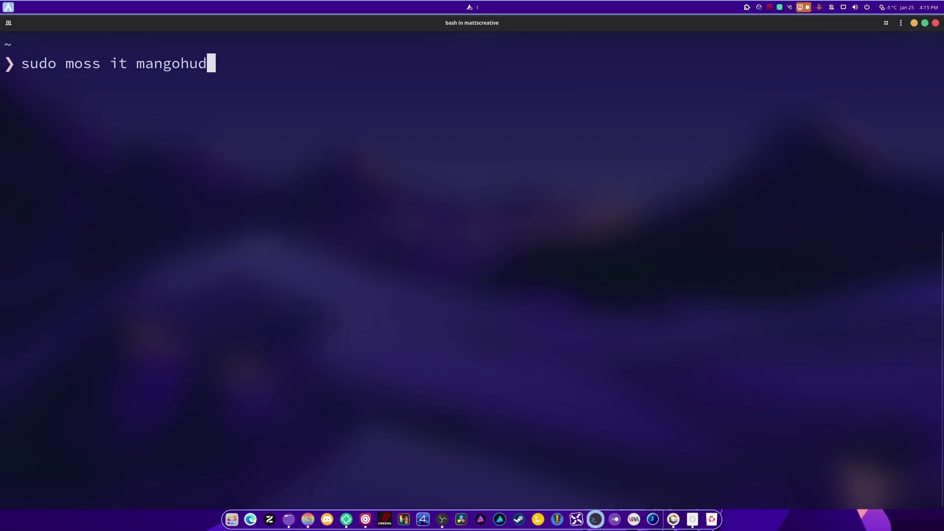
key(BackSpace)
key(BackSpace)
key(BackSpace)
key(BackSpace)
key(BackSpace)
key(BackSpace)
key(BackSpace)
key(BackSpace)
key(BackSpace)
key(BackSpace)
key(BackSpace)
key(BackSpace)
key(BackSpace)
key(BackSpace)
key(BackSpace)
key(BackSpace)
key(BackSpace)
key(BackSpace)
key(BackSpace)
key(BackSpace)
key(BackSpace)
Step: Check the installed MangoHud version by running "mangohud --version"
text(ma)
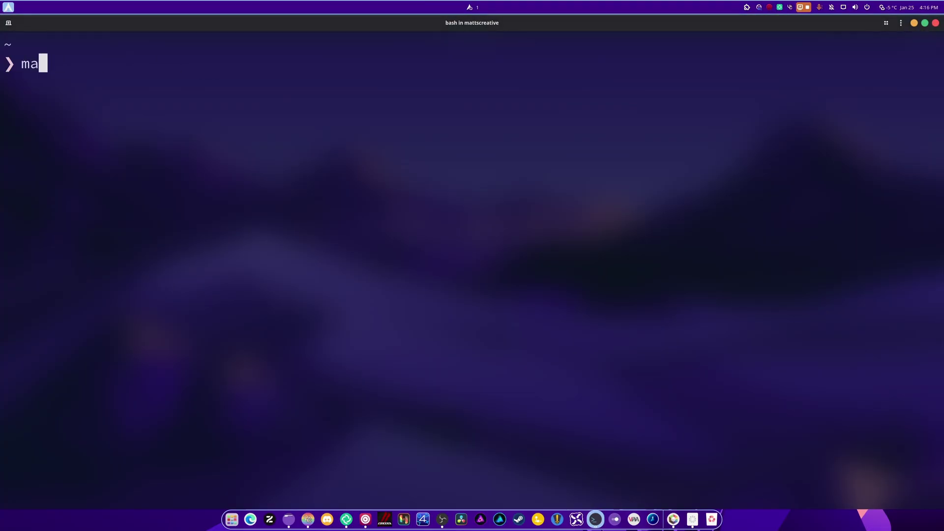
text(ngohud --)
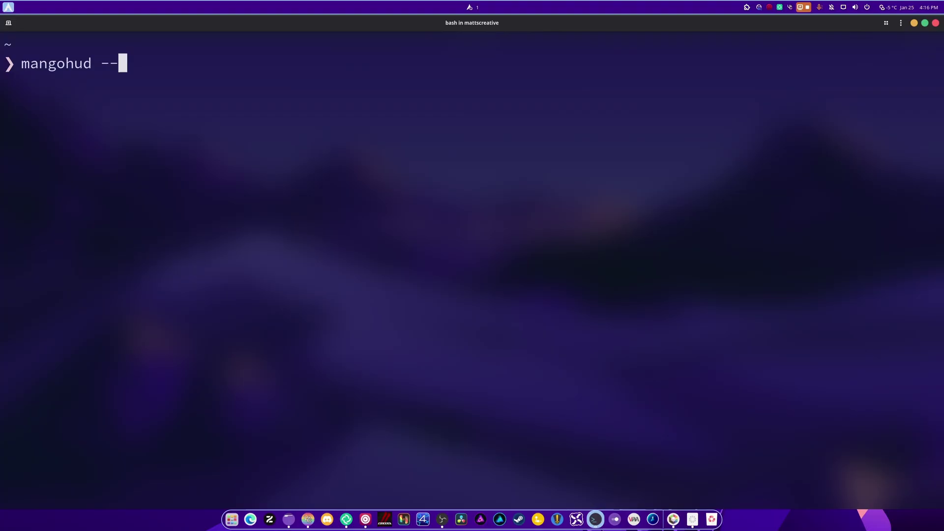
text(version)
key(Return)
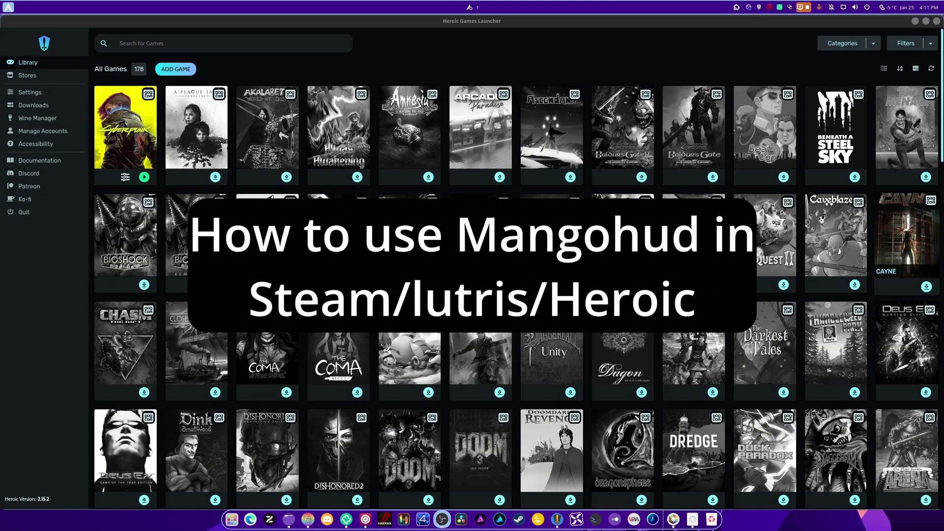
Step: In Heroic Games Launcher, view the Enable Mangohud option in Cyberpunk 2077's Other settings, then close the settings and the launcher
click(125, 178)
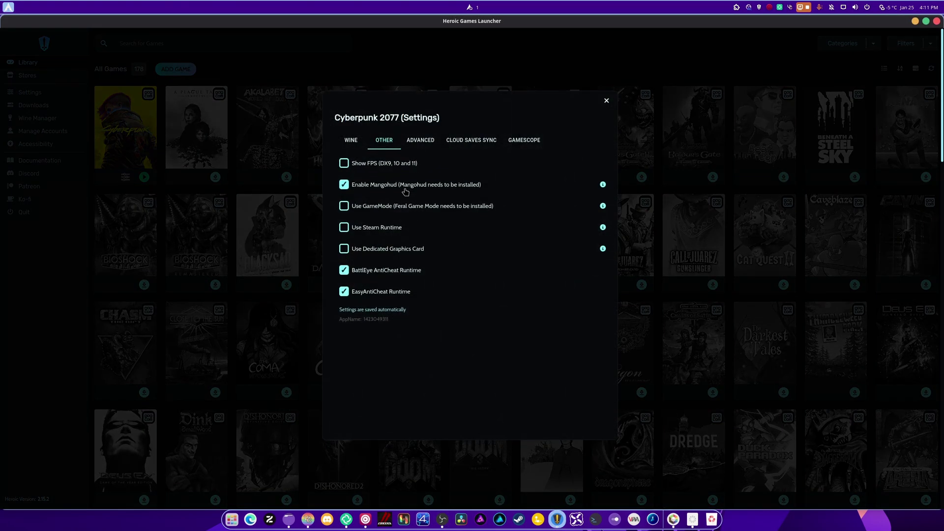
click(350, 140)
click(384, 140)
click(607, 100)
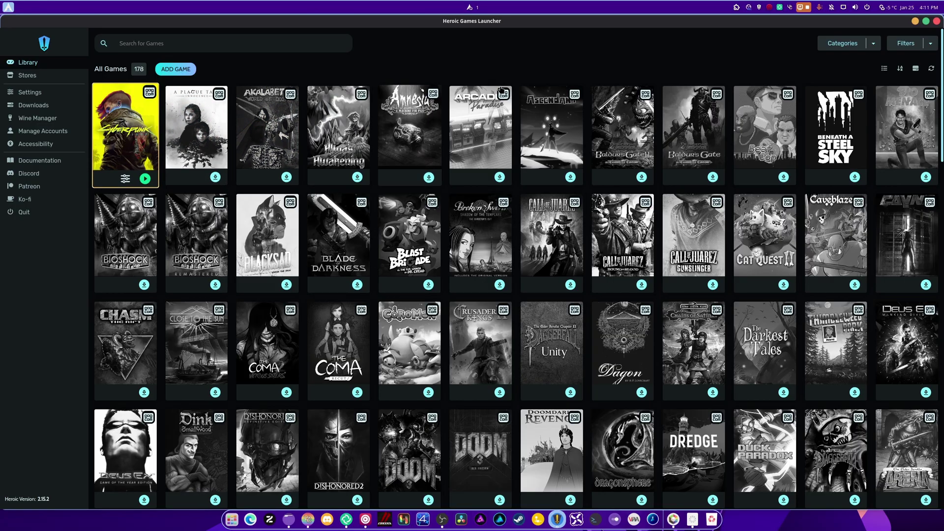
click(936, 22)
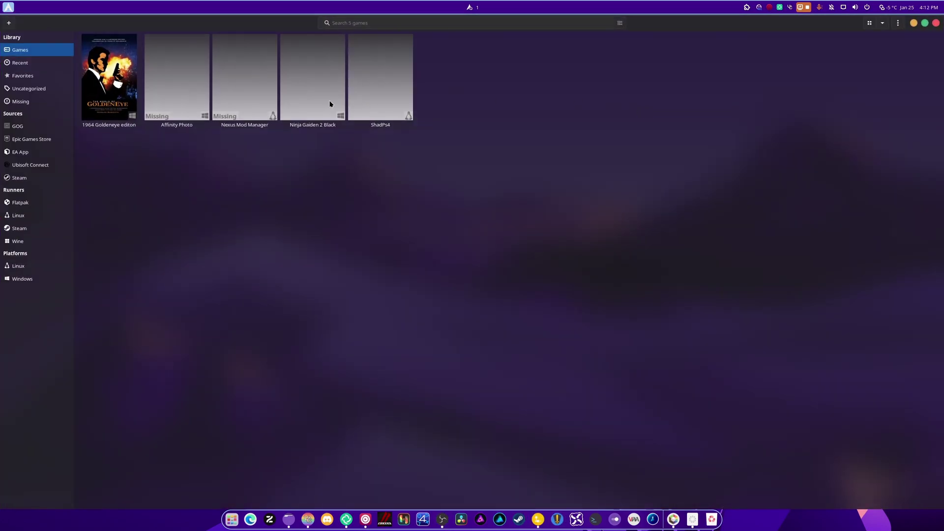
Step: In Lutris, open the configuration of Ninja Gaiden 2 Black and view the FPS counter (MangoHud) setting in its system options
right_click(320, 100)
click(347, 124)
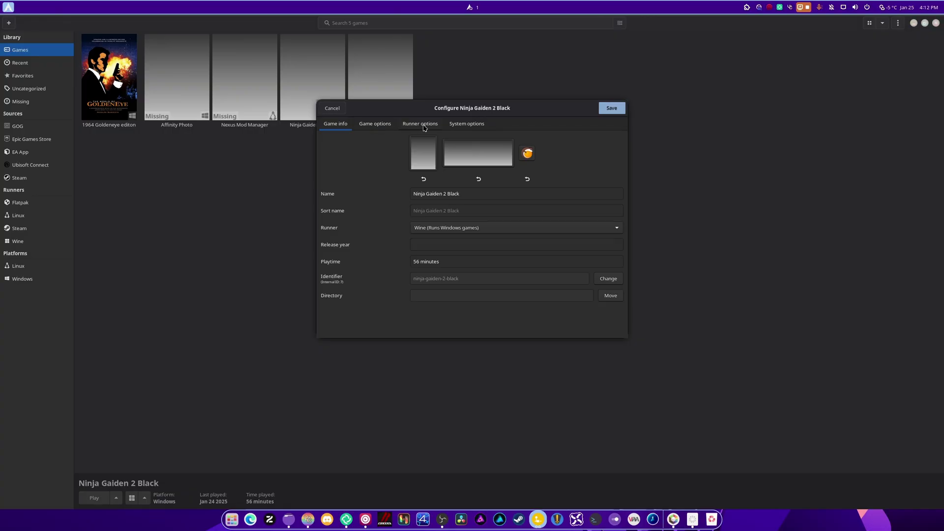
click(451, 124)
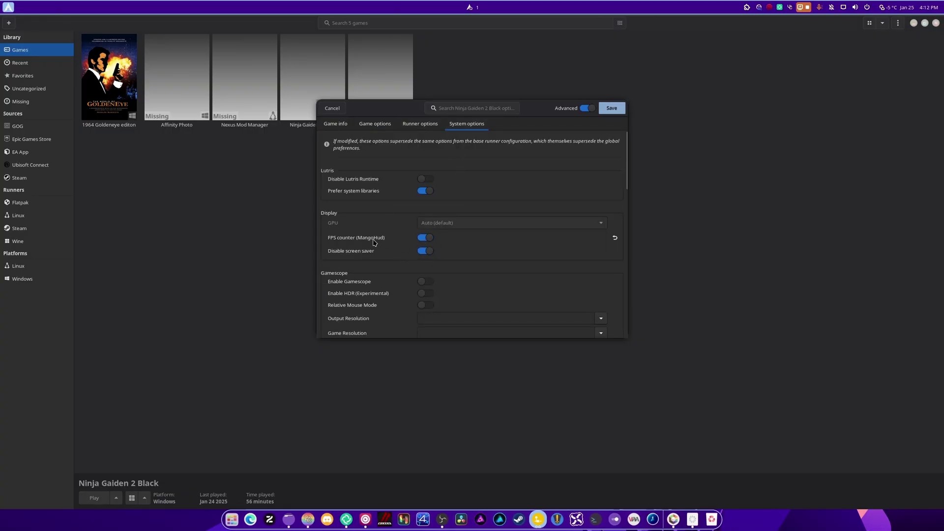
Step: Save the Ninja Gaiden 2 Black configuration and close Lutris
click(608, 110)
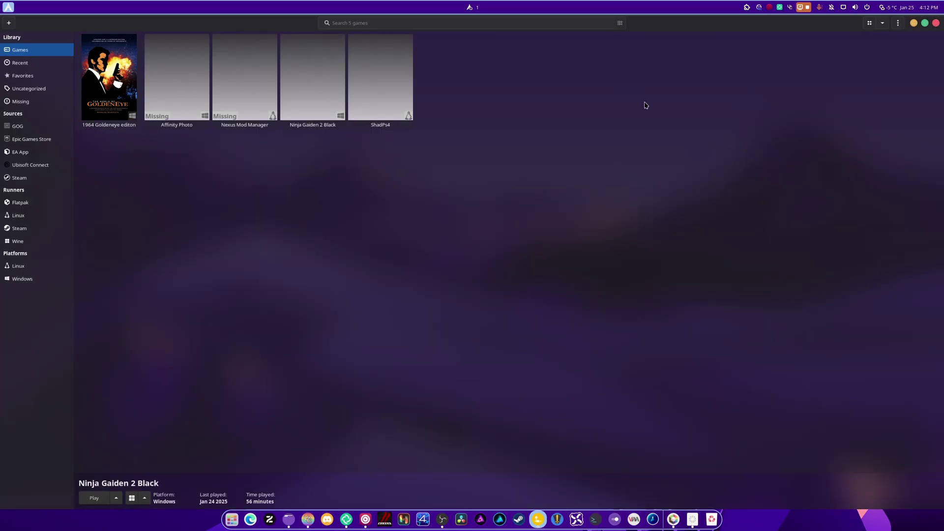
click(936, 22)
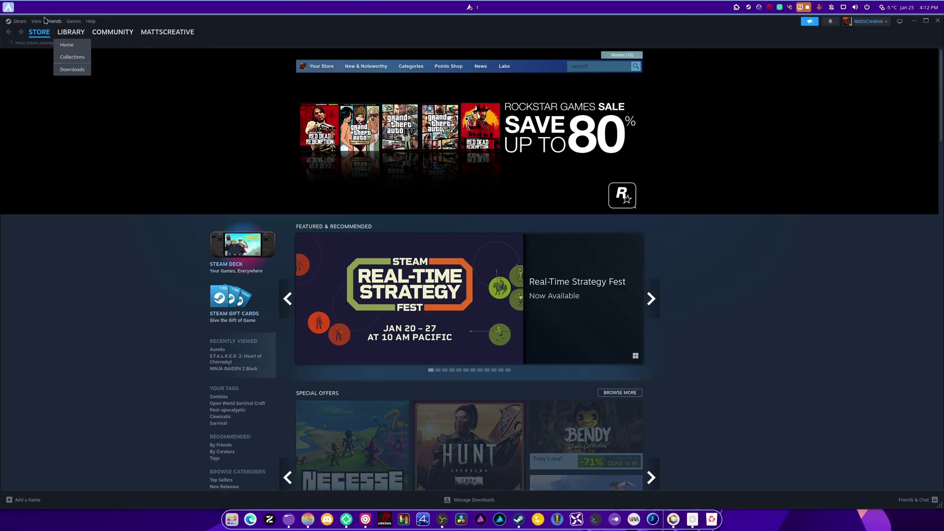
Step: In the Steam library, set Sunkenland's launch options to "mangohud %command%" and close its properties
click(71, 32)
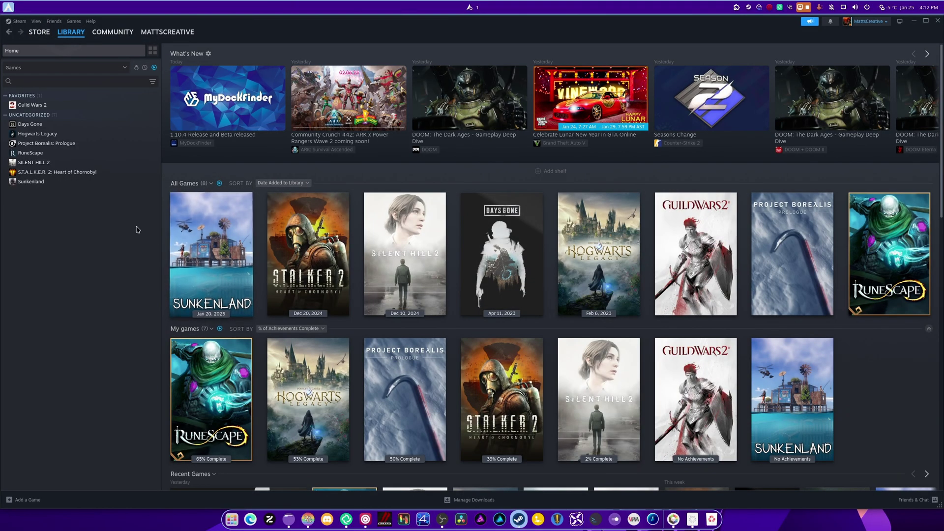
click(37, 186)
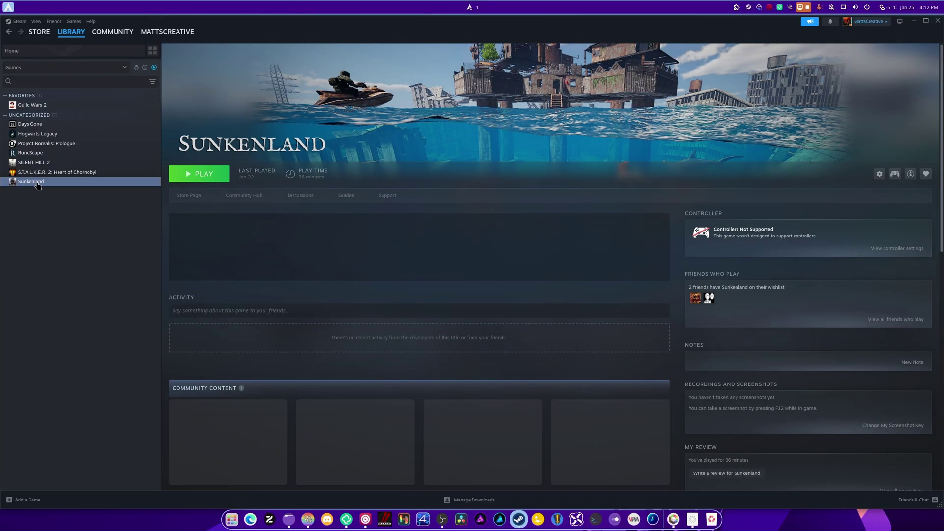
right_click(37, 186)
click(60, 241)
click(423, 240)
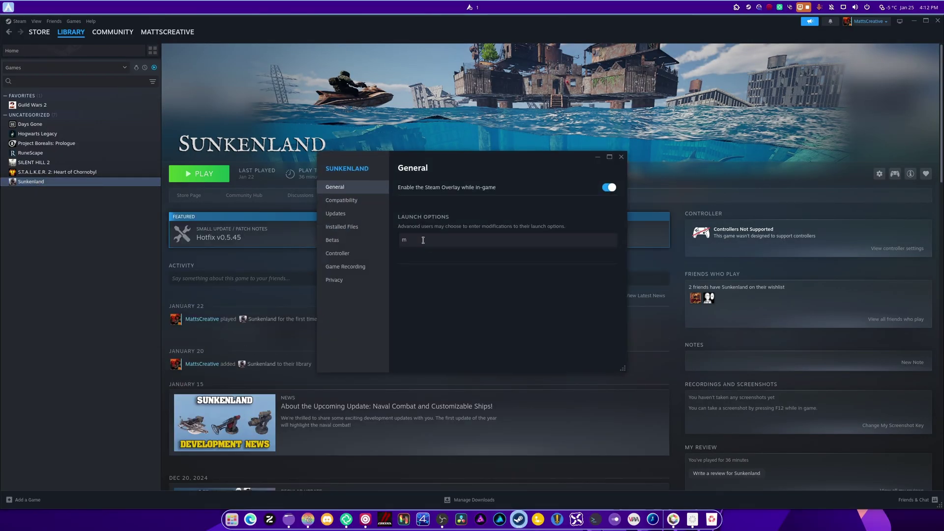
text(mangh)
drag(460, 239, 383, 241)
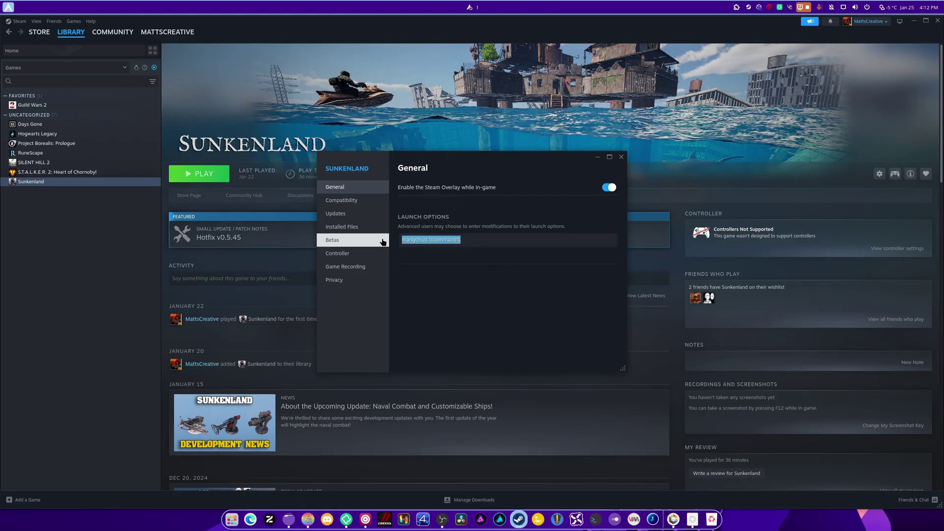
click(511, 243)
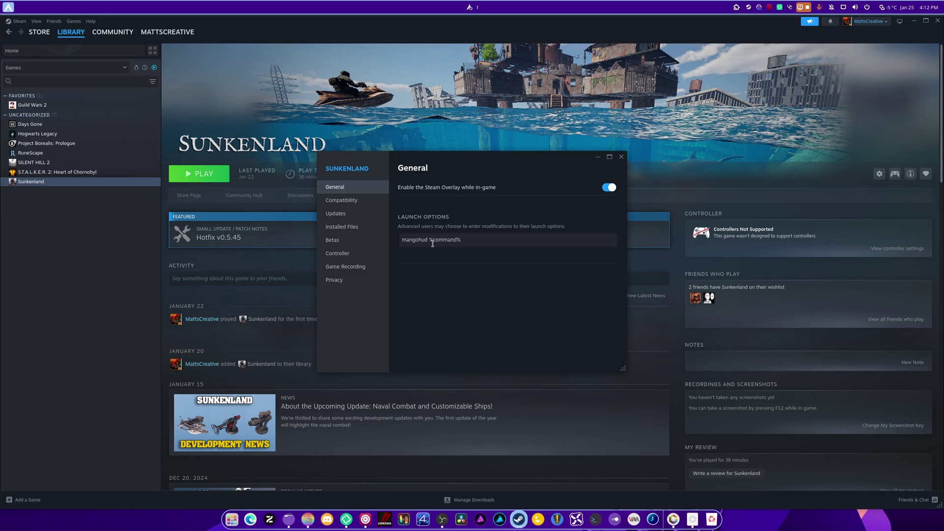
click(620, 158)
Step: View the launch options in Guild Wars 2's properties, close them and exit Steam
right_click(52, 106)
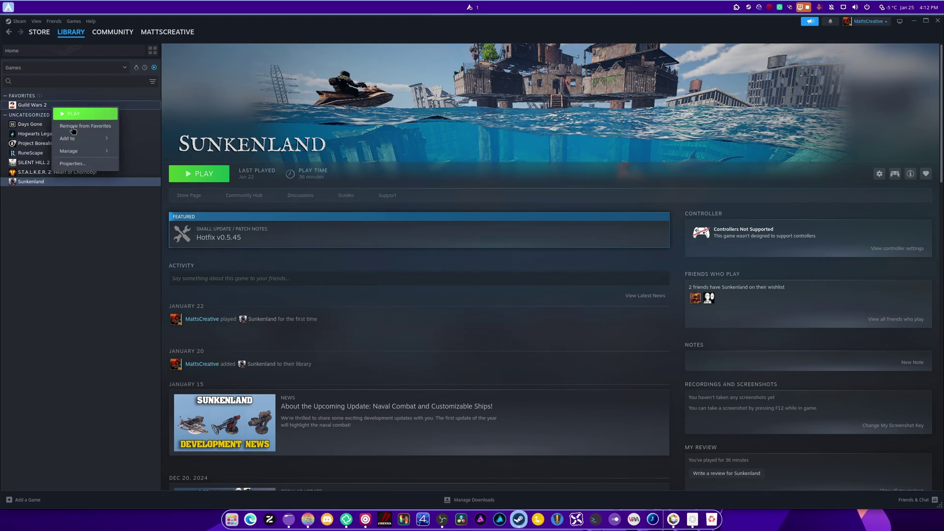
click(78, 165)
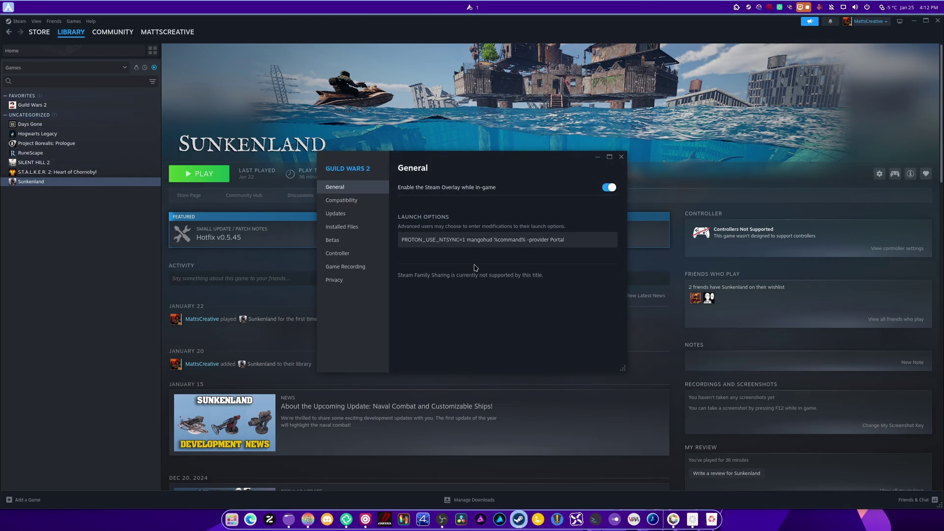
click(620, 157)
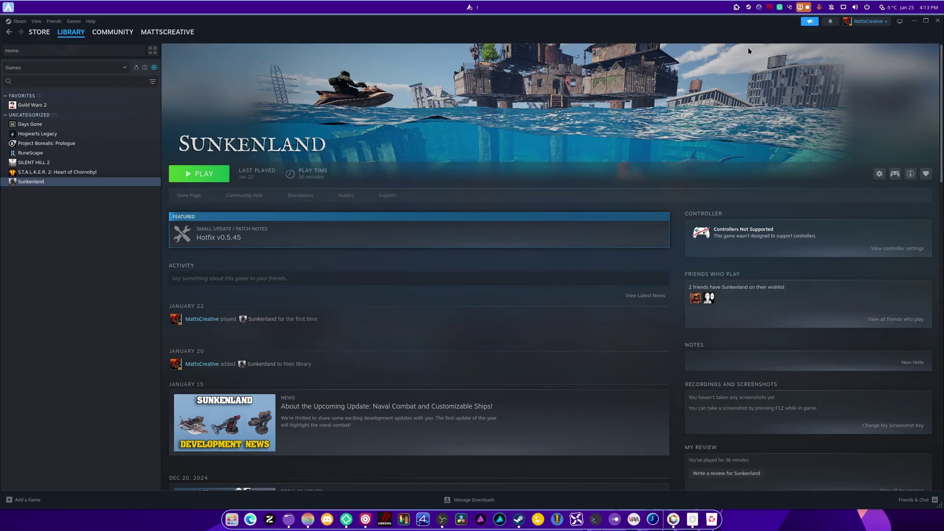
right_click(747, 13)
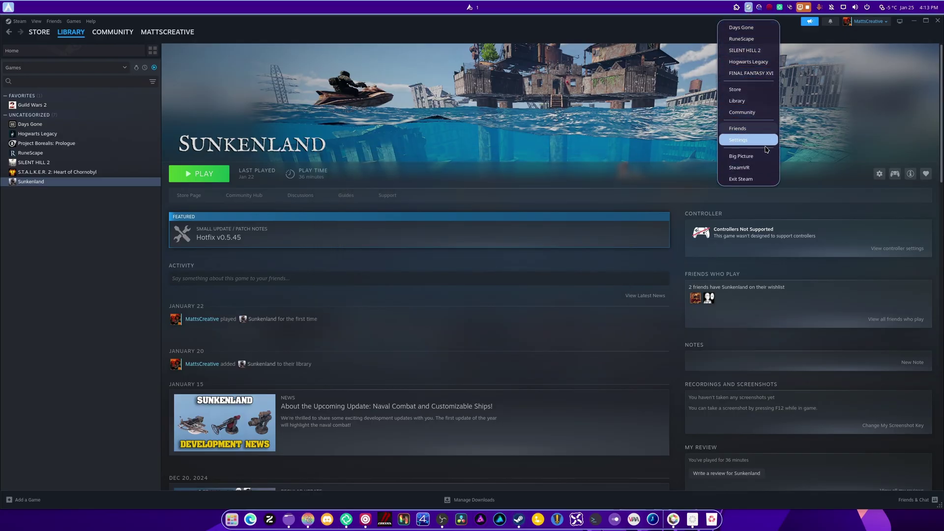
click(756, 179)
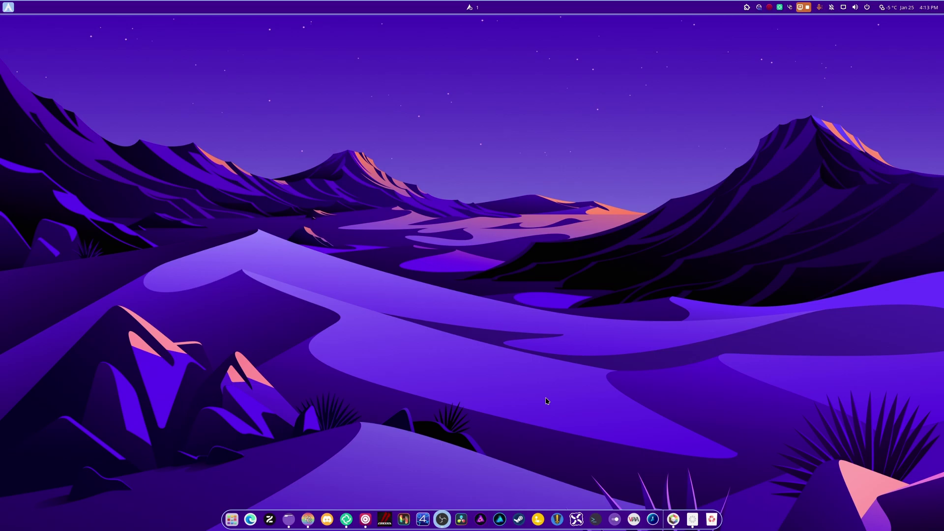
Step: Open Lutris to view its games list, then close it
click(538, 519)
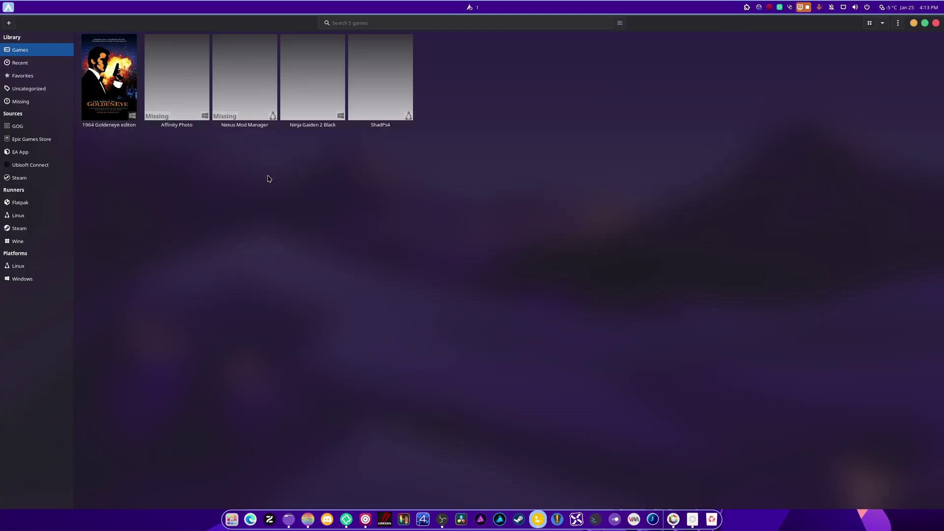
click(935, 23)
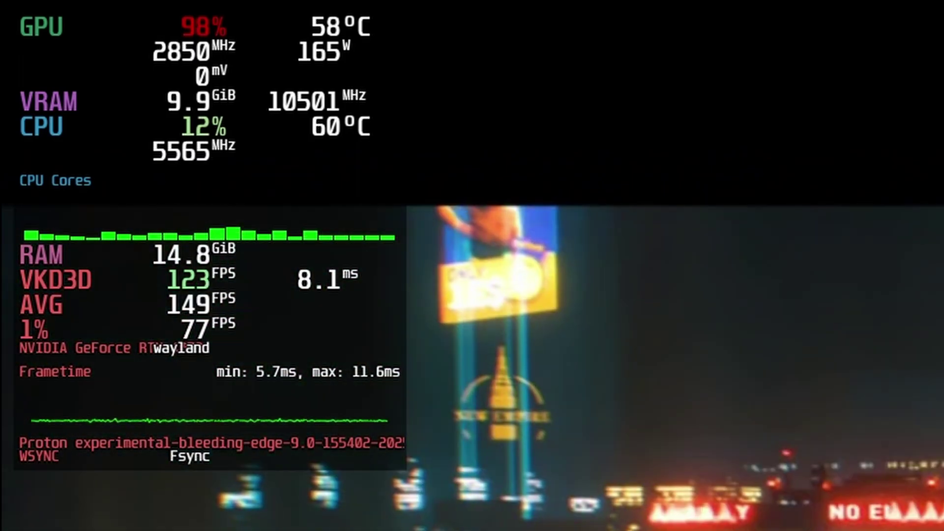
Step: In Cyberpunk 2077, try MangoHud's shortcuts for toggling the overlay, reloading its configuration and resetting the FPS metrics
key(shift+F12)
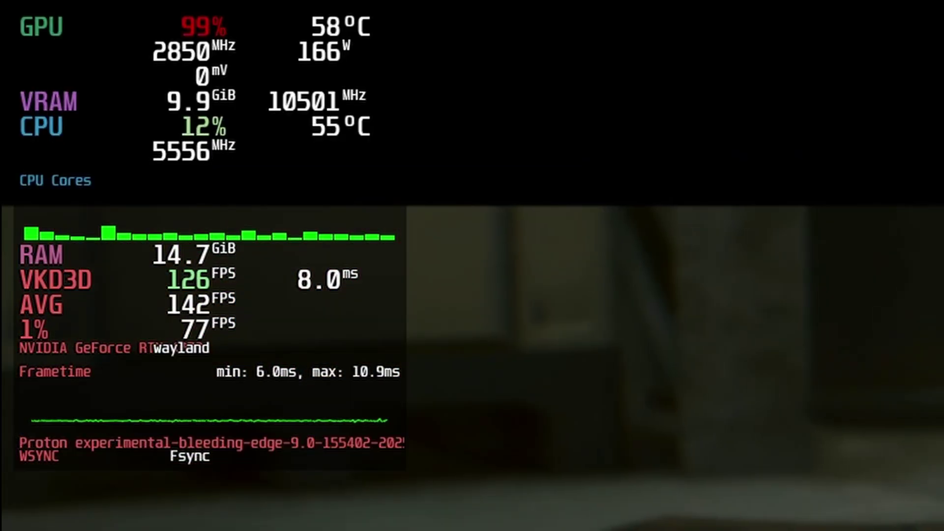
key(shift+F4)
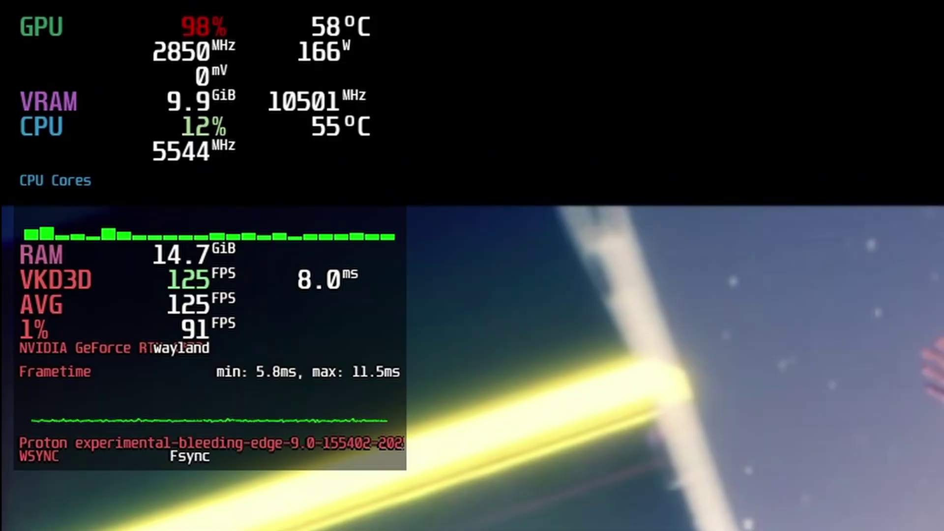
key(shift+9)
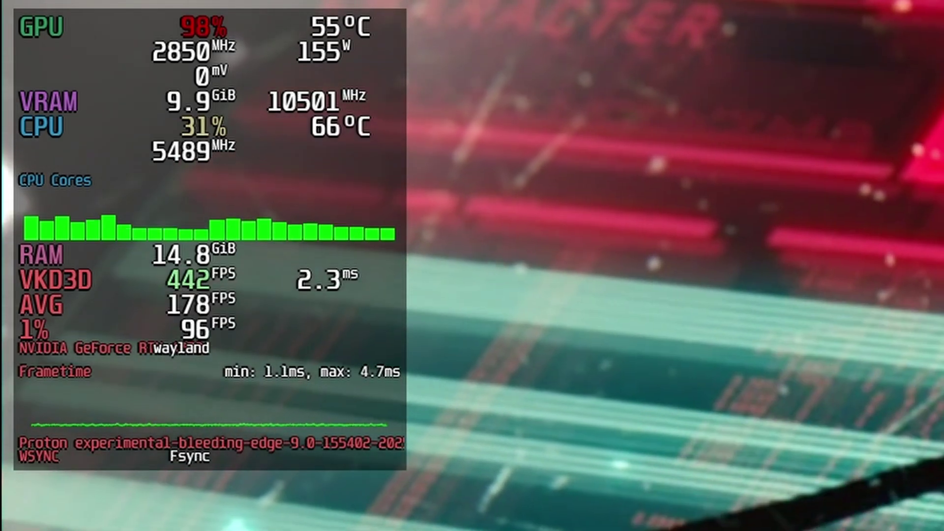
Step: Start and stop MangoHud performance logging in Cyberpunk 2077, then quit the game
key(shift+F2)
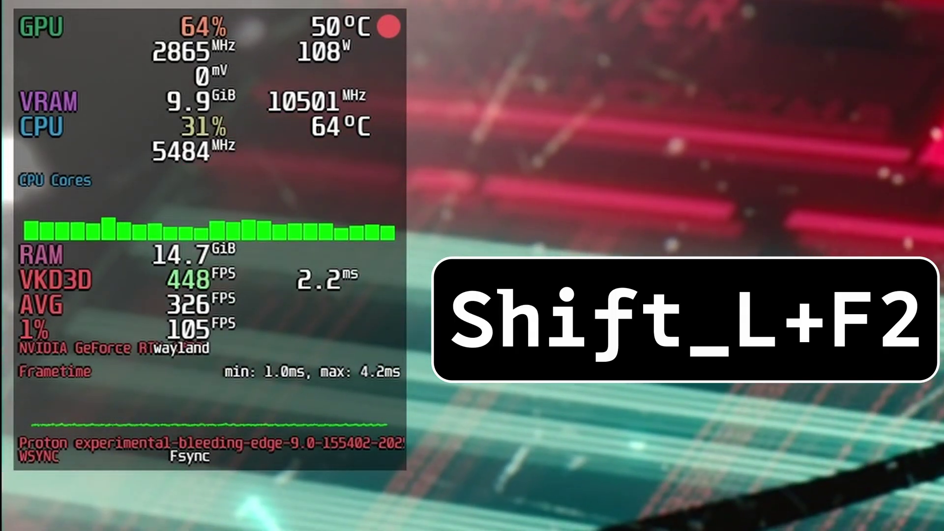
key(shift+F2)
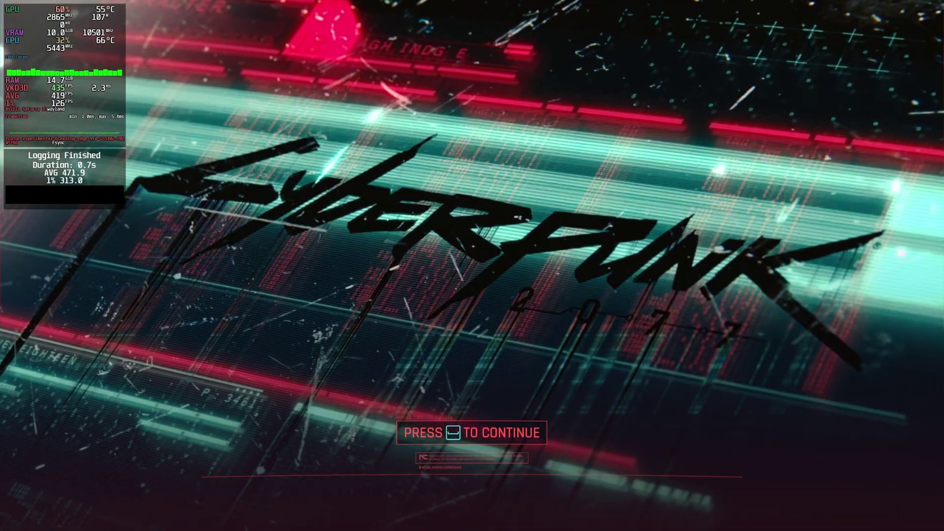
key(alt+F4)
Step: In the file manager, go from Home to the MangoHud folder inside .config
click(279, 519)
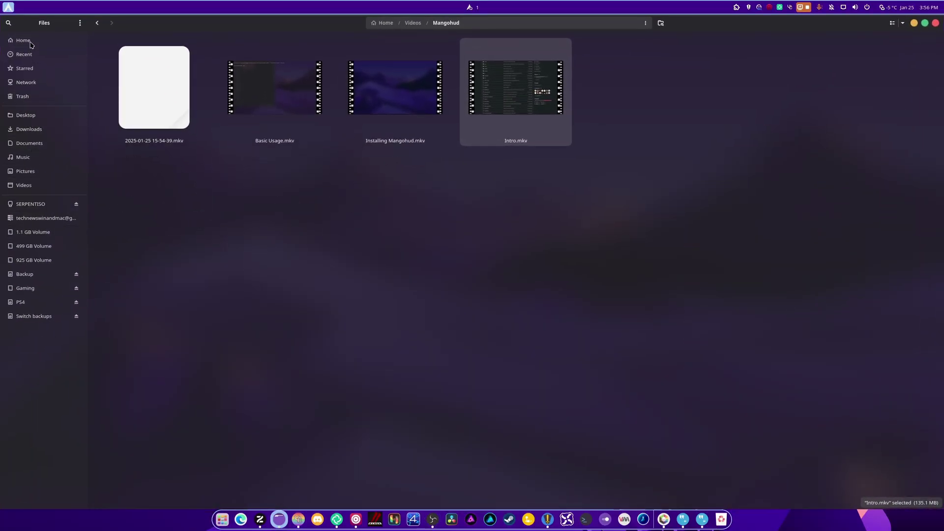
click(23, 40)
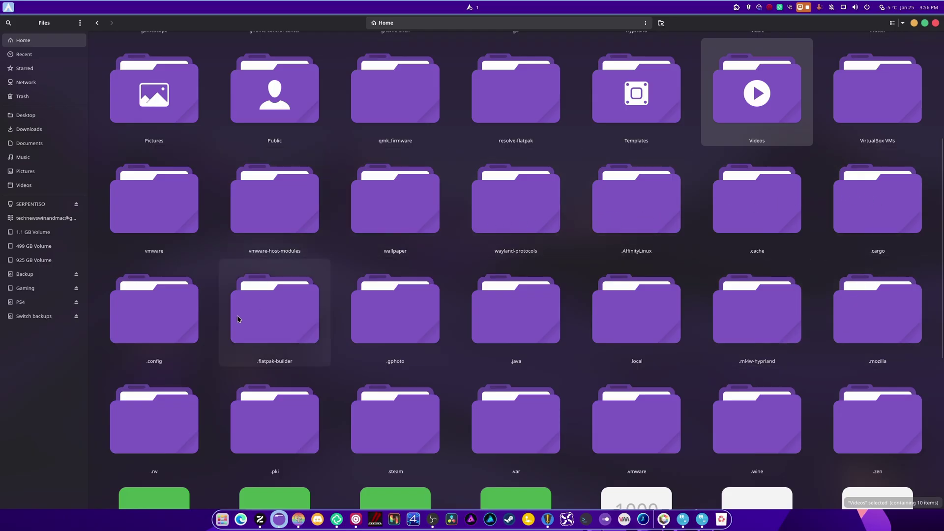
double_click(154, 310)
scroll(686, 276, down, 5)
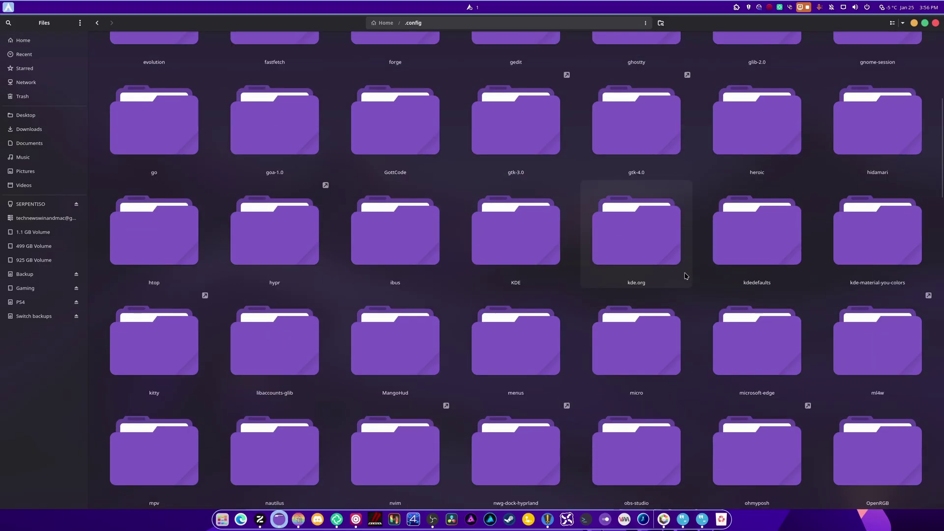
scroll(686, 276, down, 2)
double_click(388, 231)
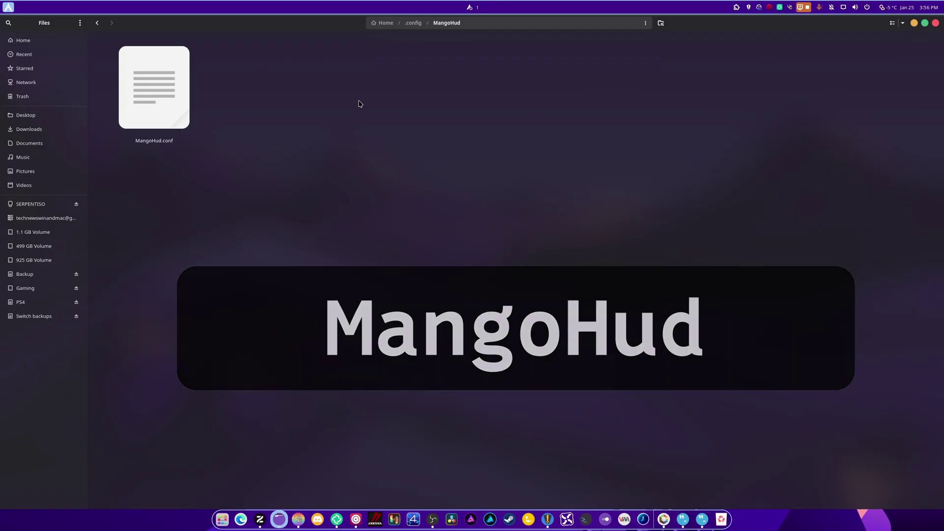
Step: Open MangoHud.conf with gedit
right_click(147, 94)
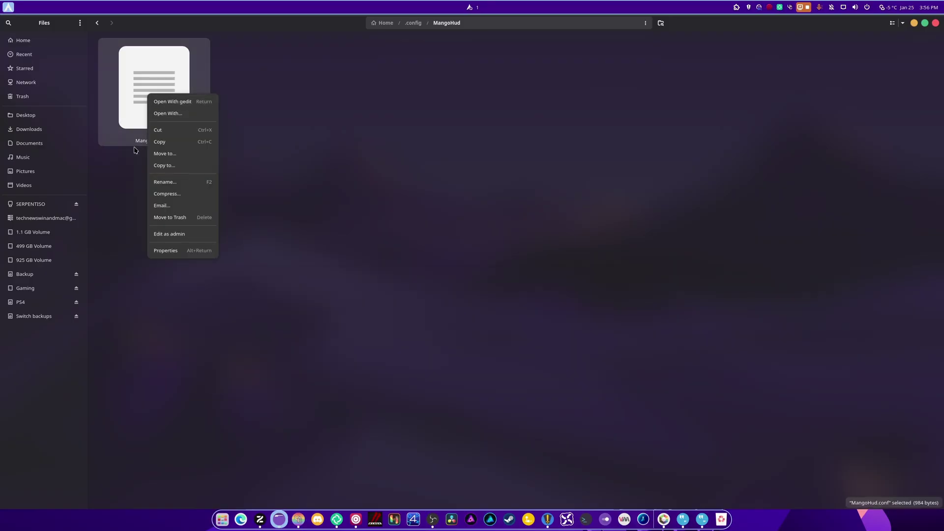
click(140, 149)
right_click(160, 93)
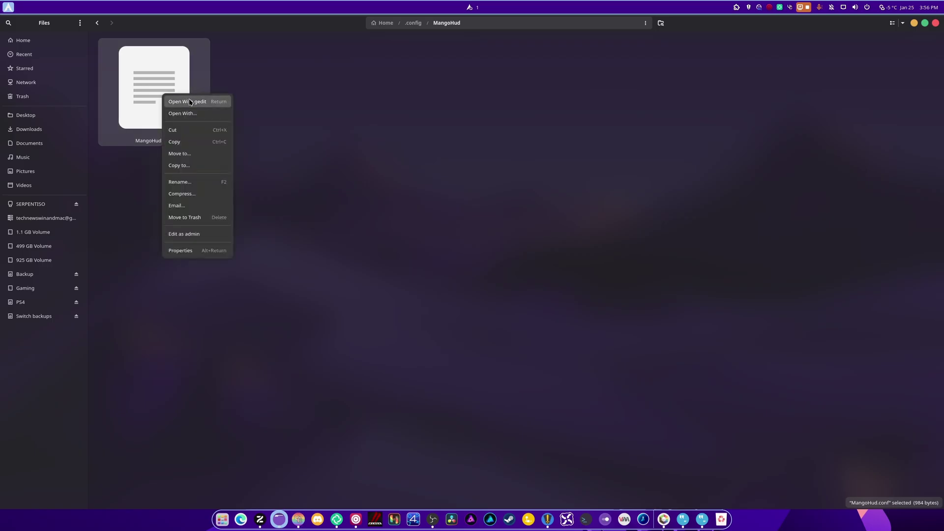
click(177, 102)
Step: Under the Keybinds comment, set toggle_fps=shift_R+F1 and toggle_gpu=shift_R+F2, save MangoHud.conf, and close the editor and file manager
key(Return)
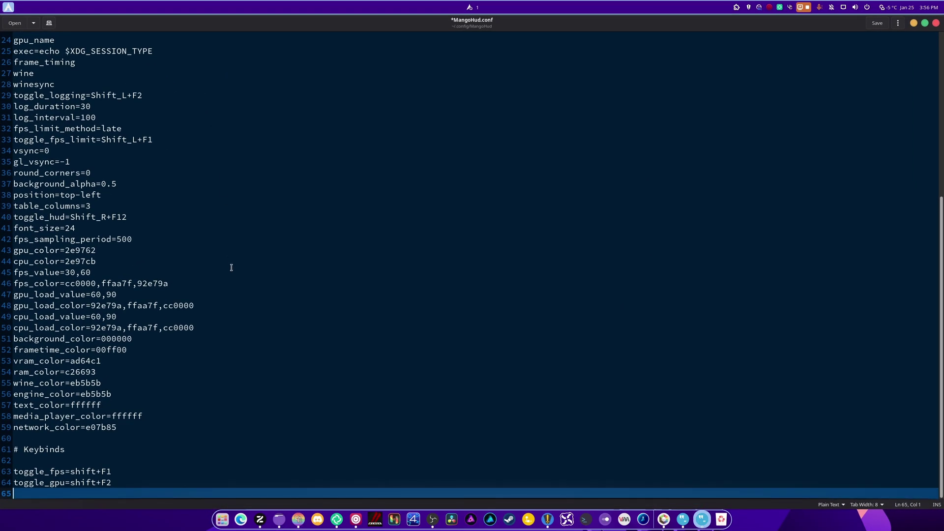
click(117, 483)
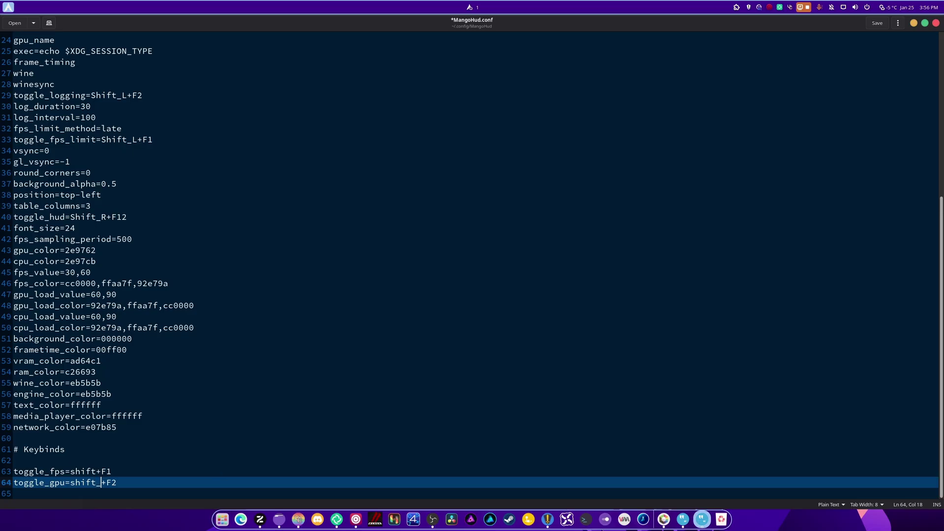
click(96, 471)
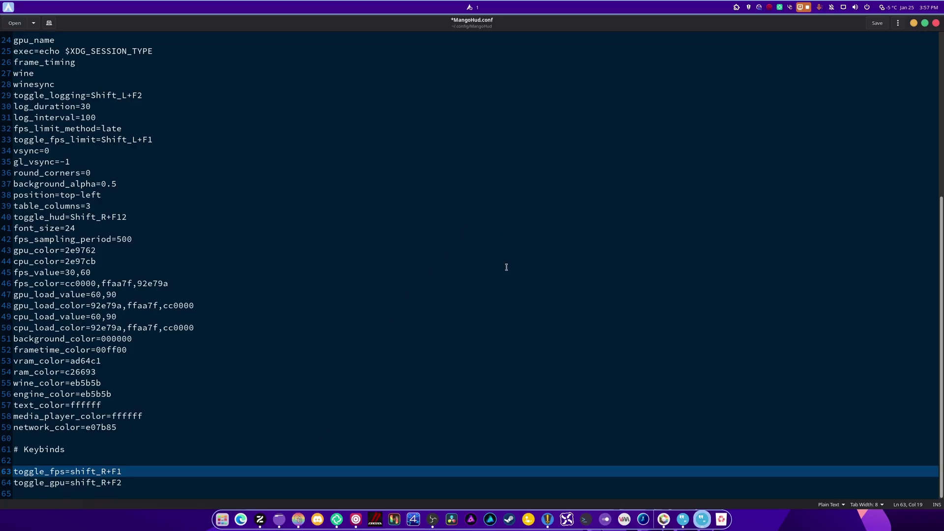
scroll(506, 267, up, 8)
scroll(296, 249, down, 6)
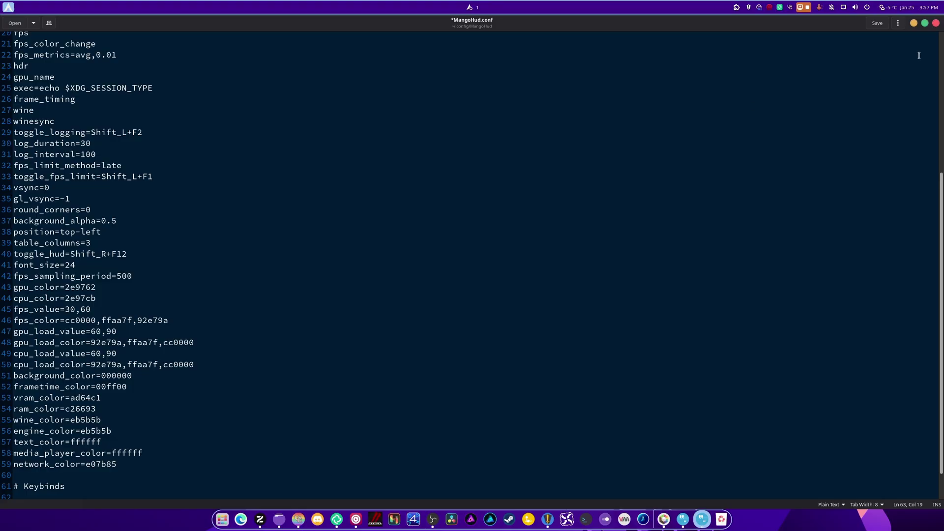
click(877, 22)
click(935, 23)
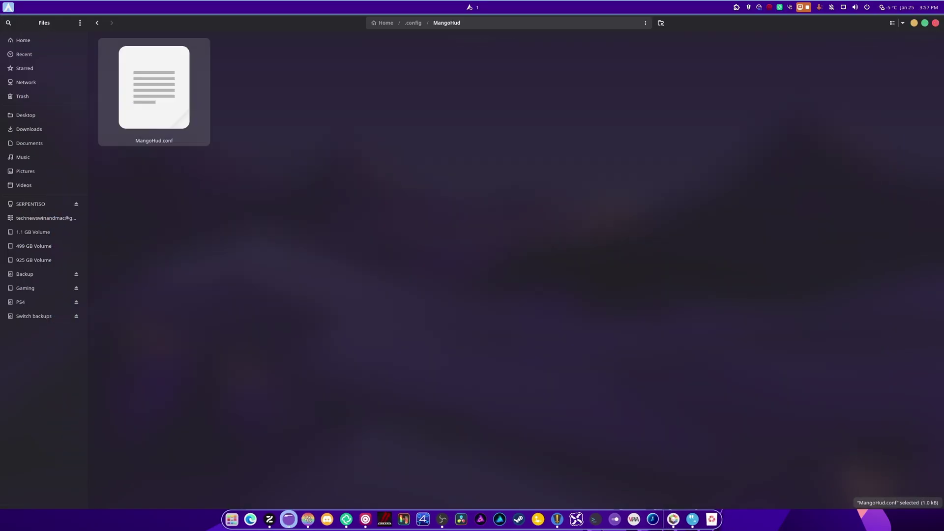
key(ctrl+w)
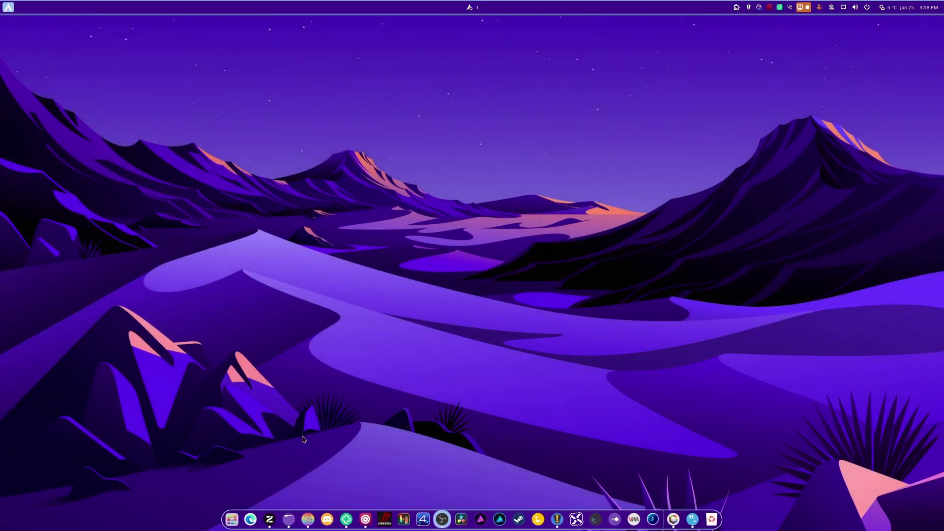
Step: Open a new file manager window and enter the .config folder in Home
right_click(290, 519)
click(270, 458)
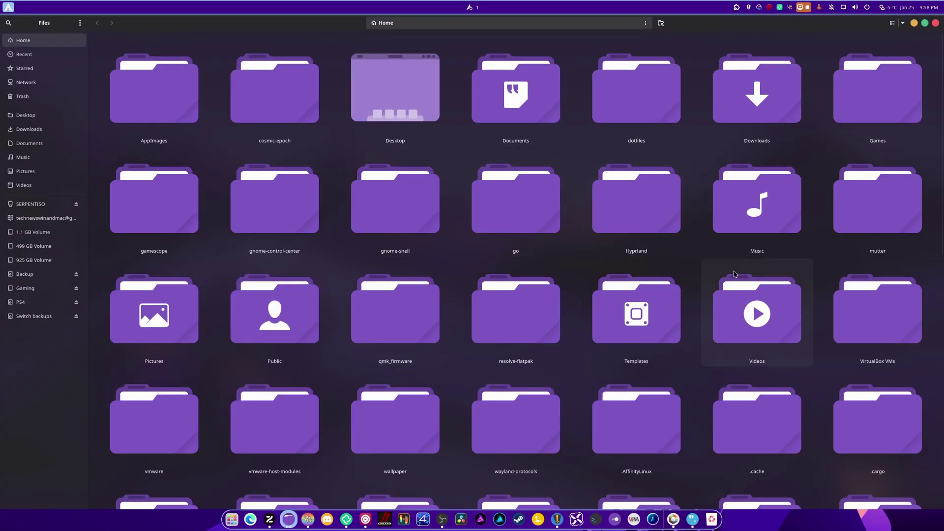
scroll(436, 316, down, 3)
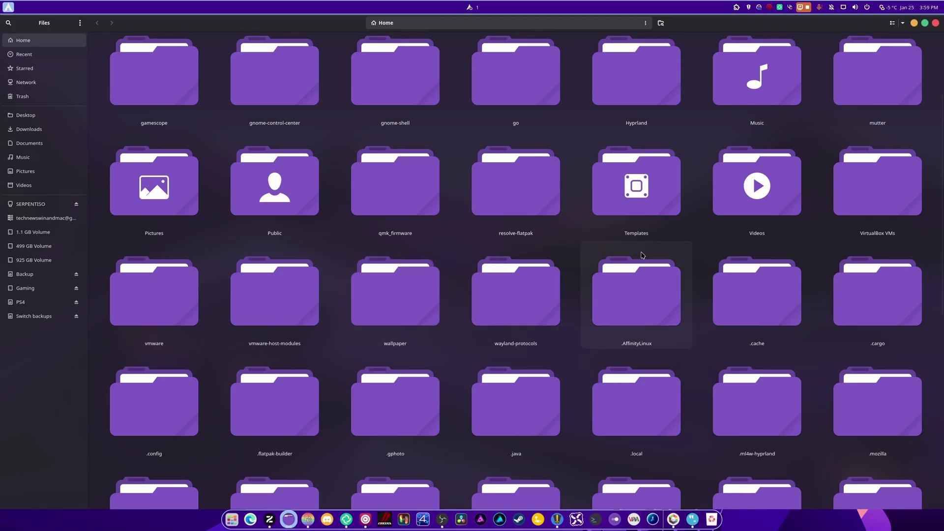
scroll(641, 255, down, 1)
double_click(190, 393)
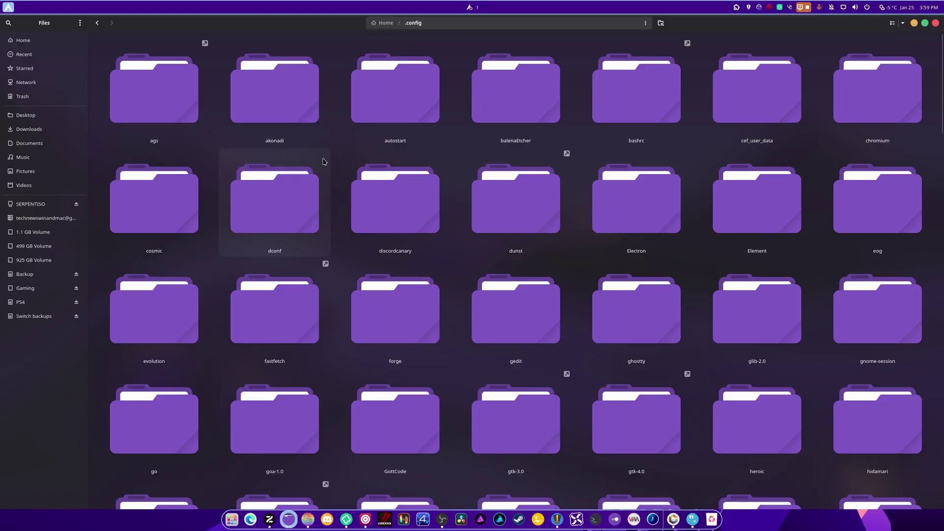
Step: Return to Home and turn off hidden items to view the Cyberpunk2077 CSV log files
click(97, 22)
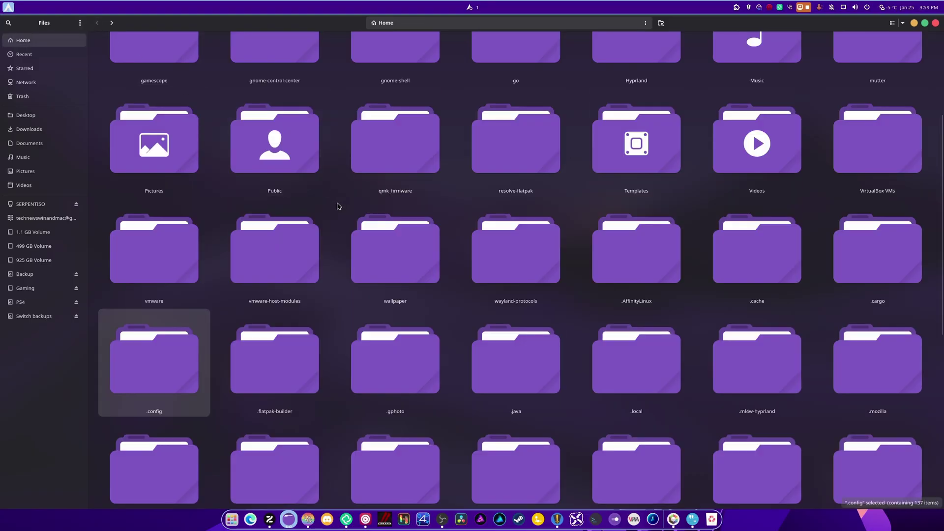
click(338, 206)
key(ctrl+h)
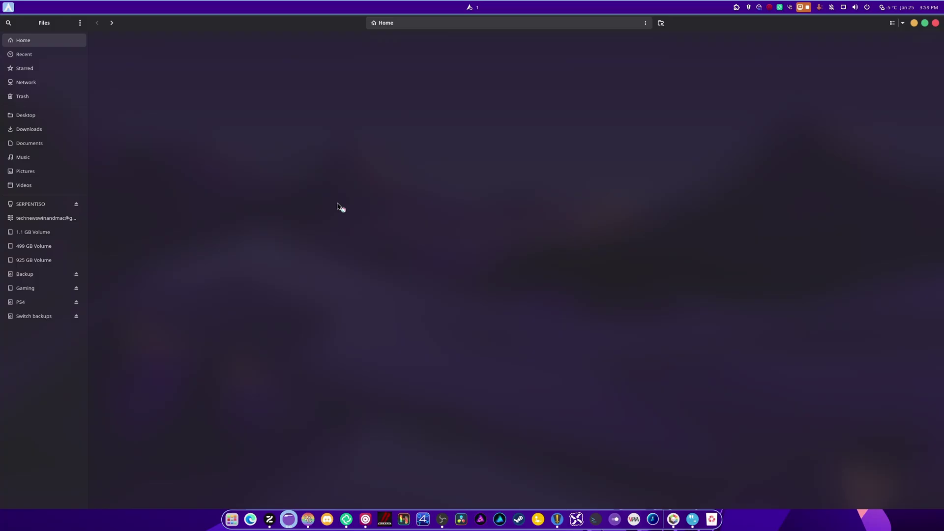
scroll(339, 205, down, 3)
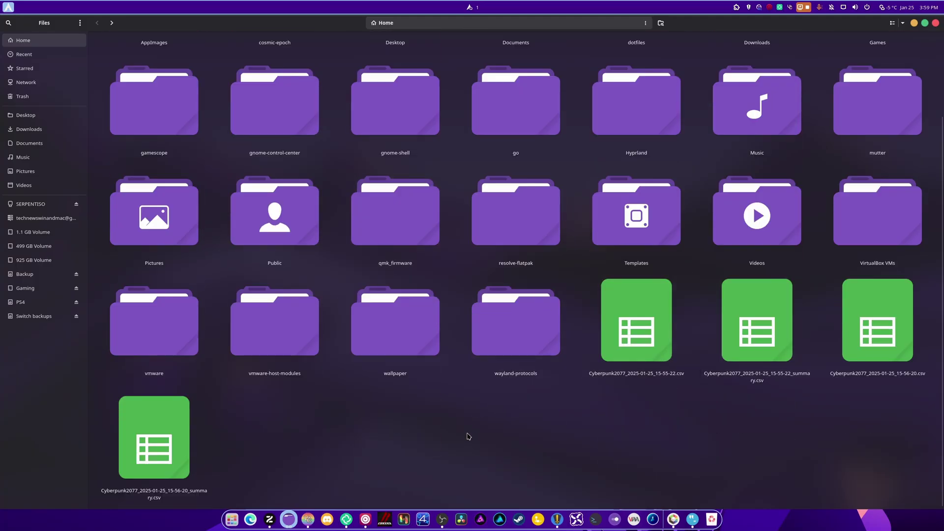
scroll(433, 458, up, 1)
scroll(427, 469, down, 1)
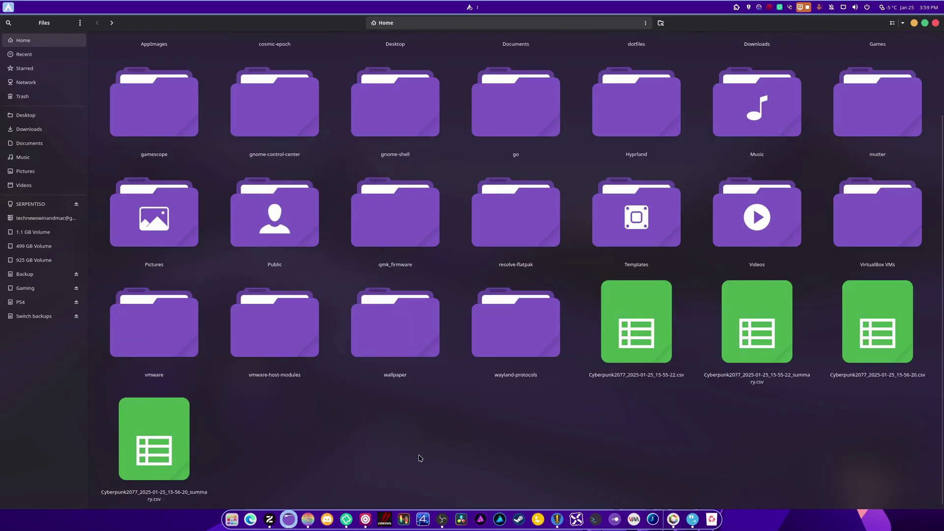
Step: Show hidden items in Home again and go to the MangoHud folder inside .config
key(ctrl+h)
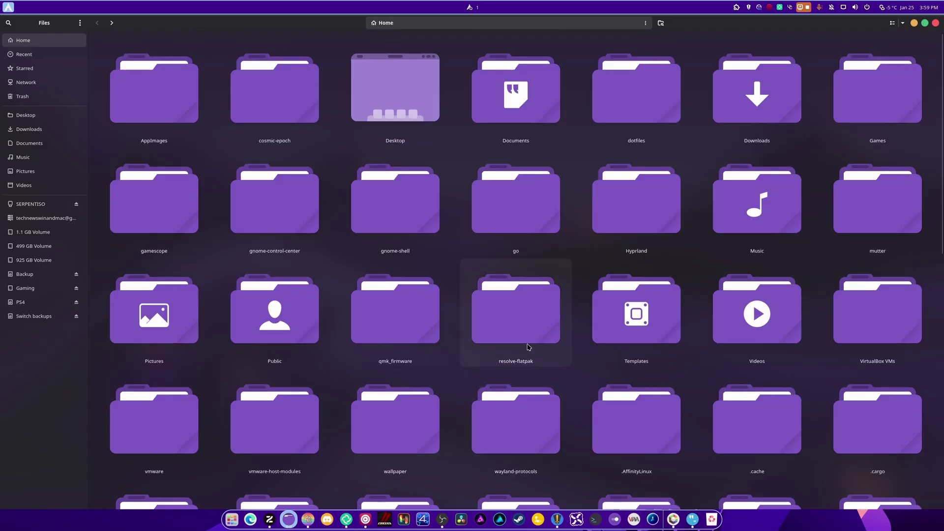
scroll(526, 347, down, 8)
double_click(117, 260)
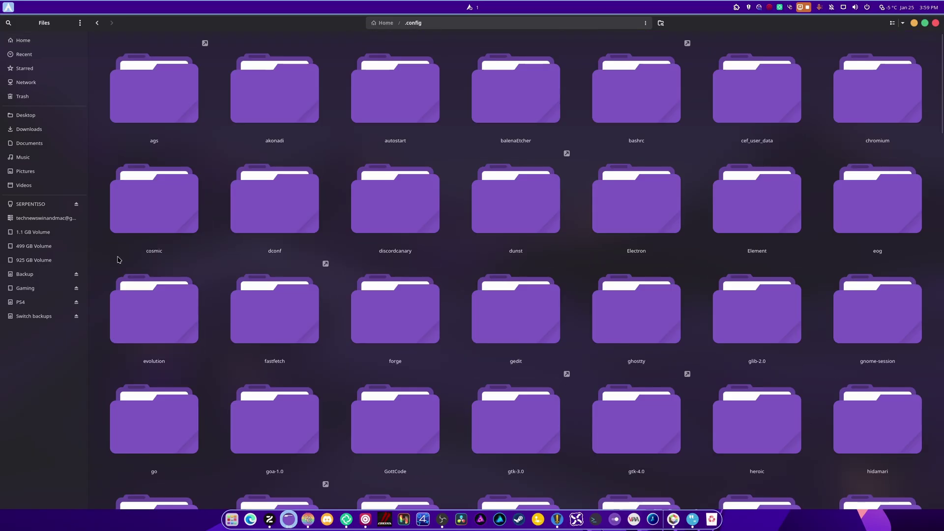
scroll(722, 196, down, 8)
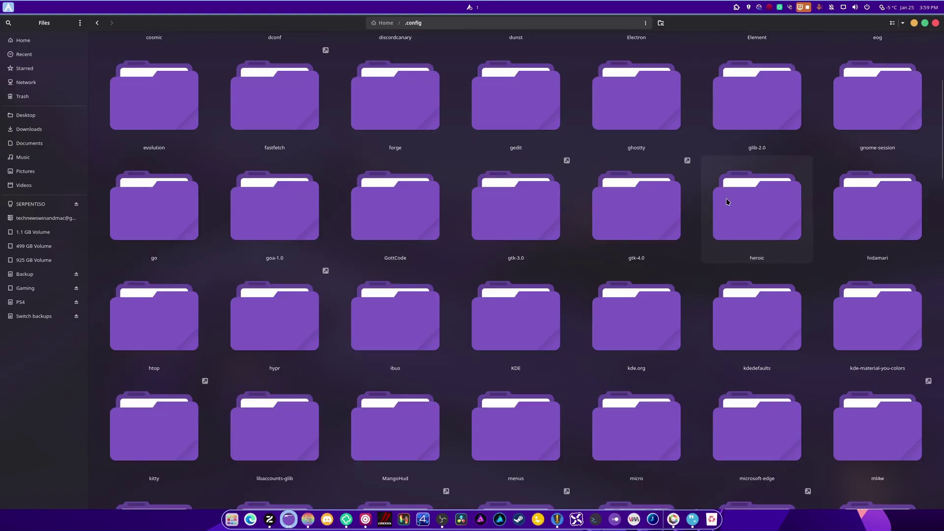
scroll(187, 281, down, 1)
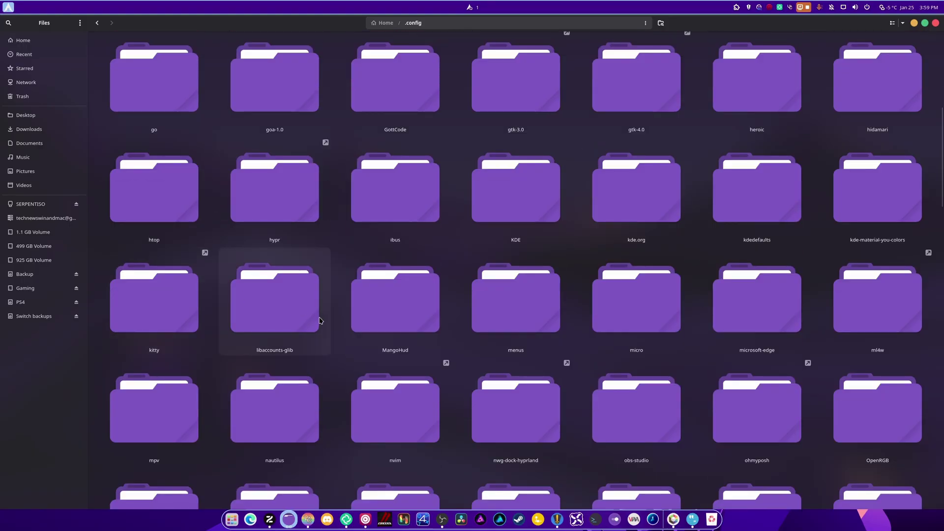
double_click(424, 321)
Step: Open MangoHud.conf with gedit and enlarge the editor text until it is easy to read
right_click(181, 118)
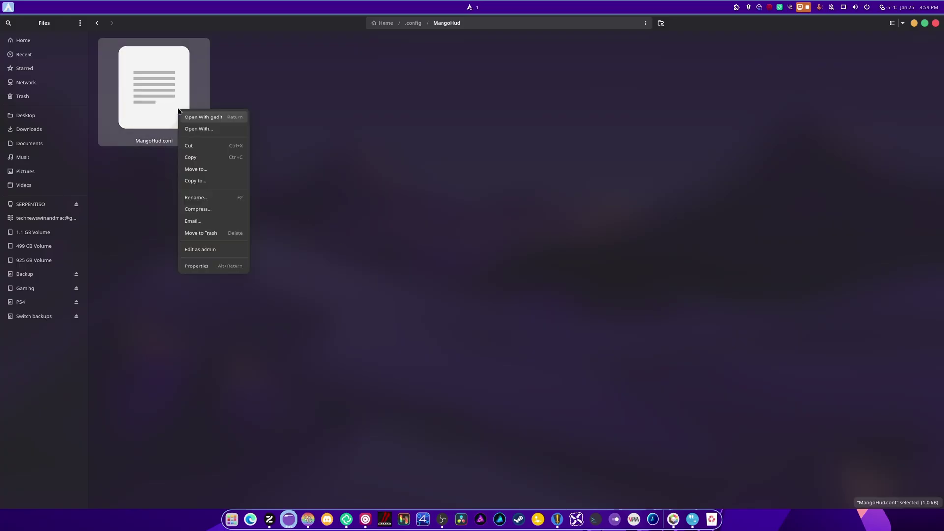
click(207, 122)
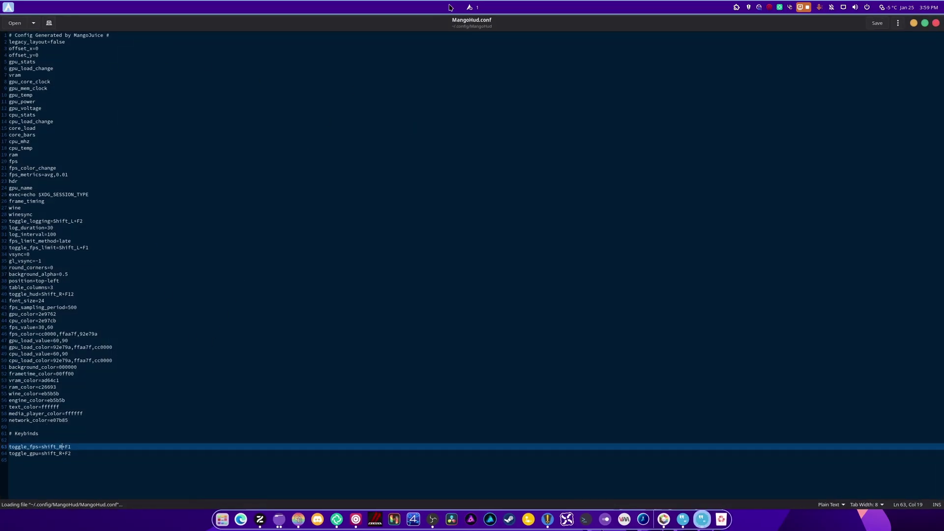
drag(450, 22, 415, 3)
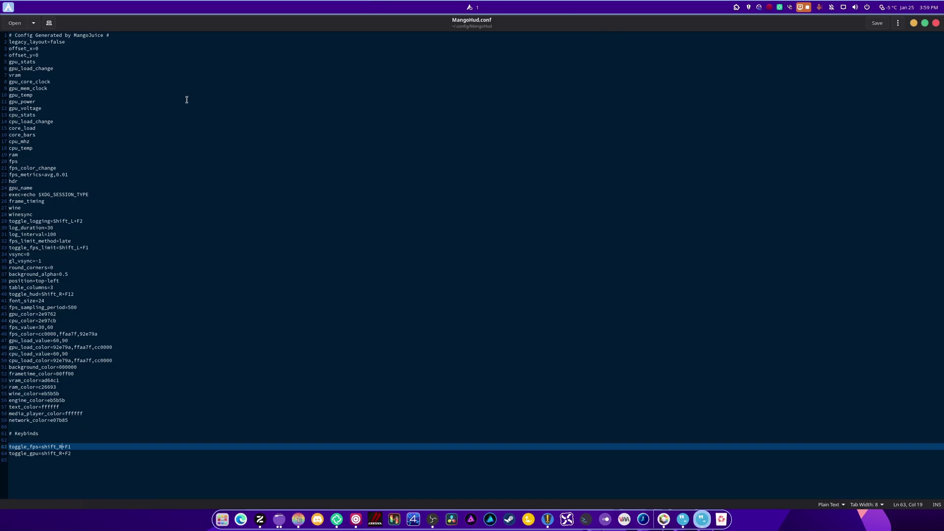
click(208, 116)
ctrl+scroll(208, 116, up, 6)
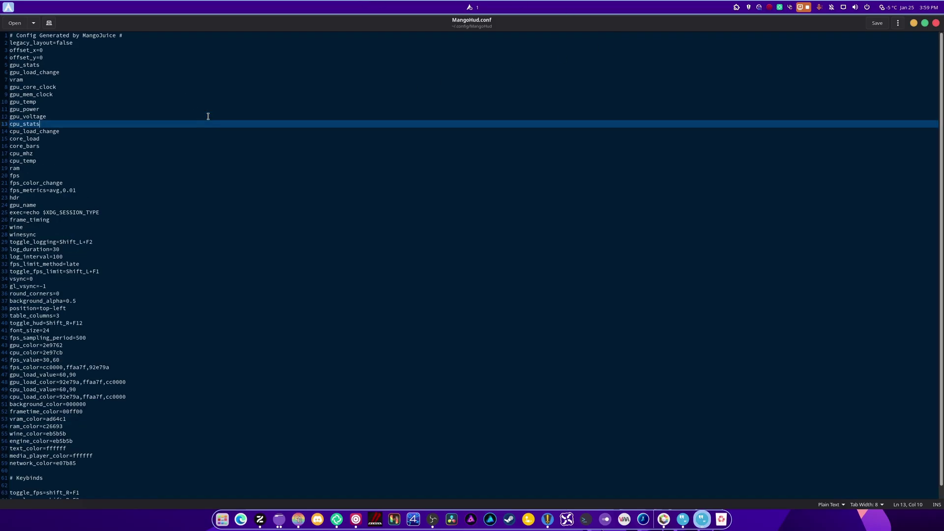
ctrl+scroll(208, 116, up, 4)
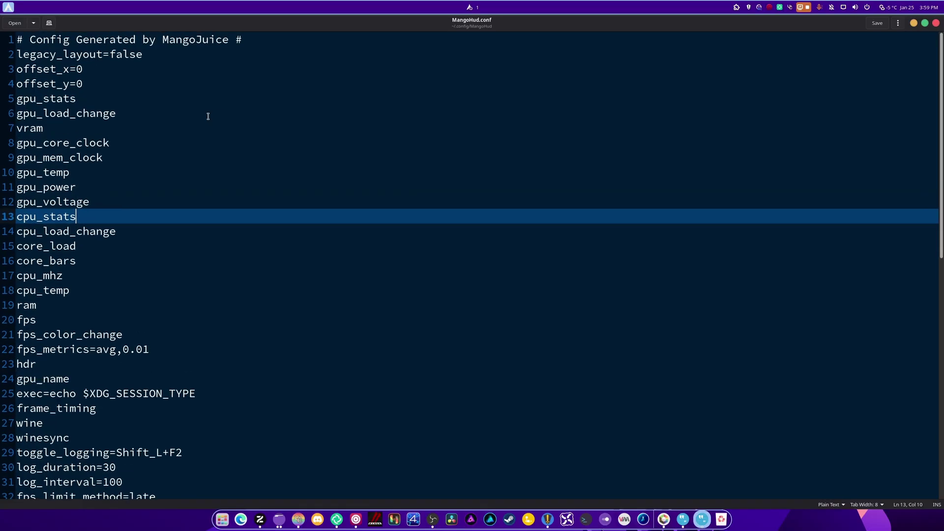
ctrl+scroll(208, 116, up, 4)
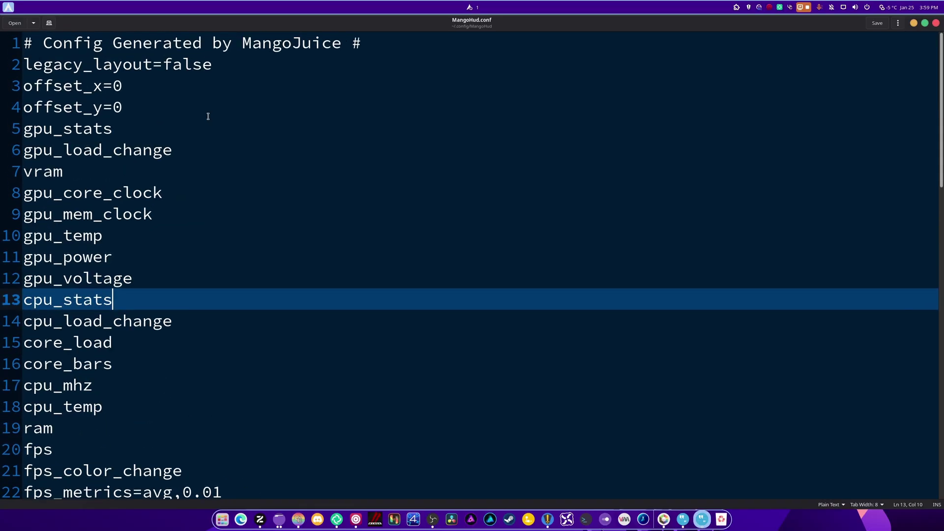
ctrl+scroll(208, 116, up, 2)
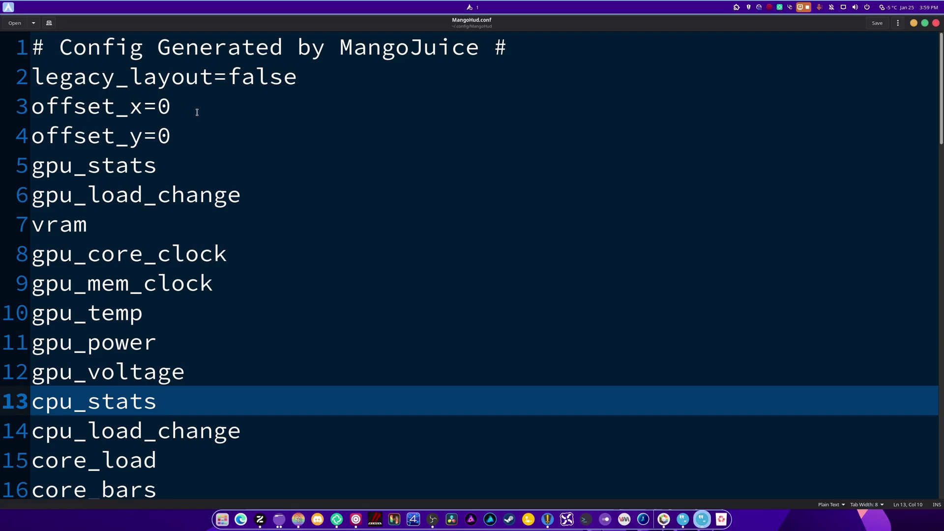
Step: Examine the options in MangoHud.conf from the offsets down to the Keybinds comment, and close the editor and file manager
scroll(196, 112, down, 1)
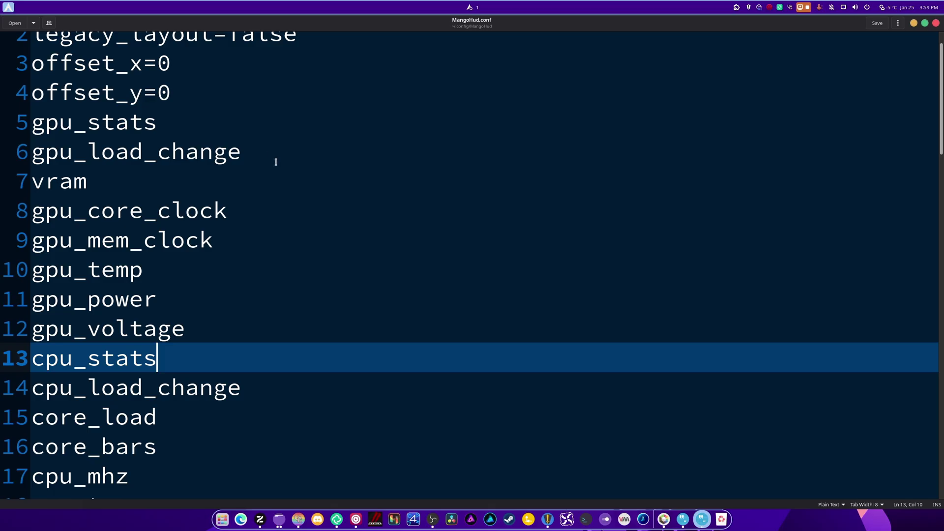
scroll(255, 240, down, 1)
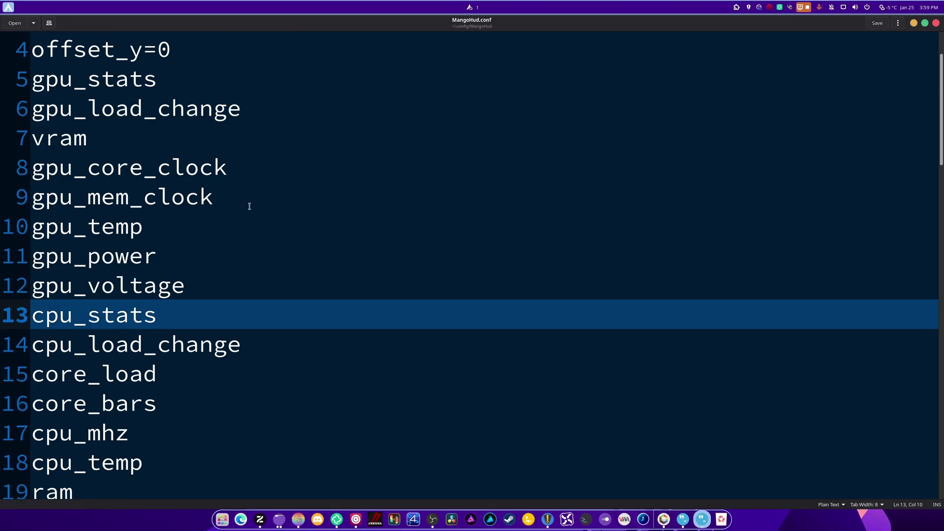
scroll(214, 198, down, 2)
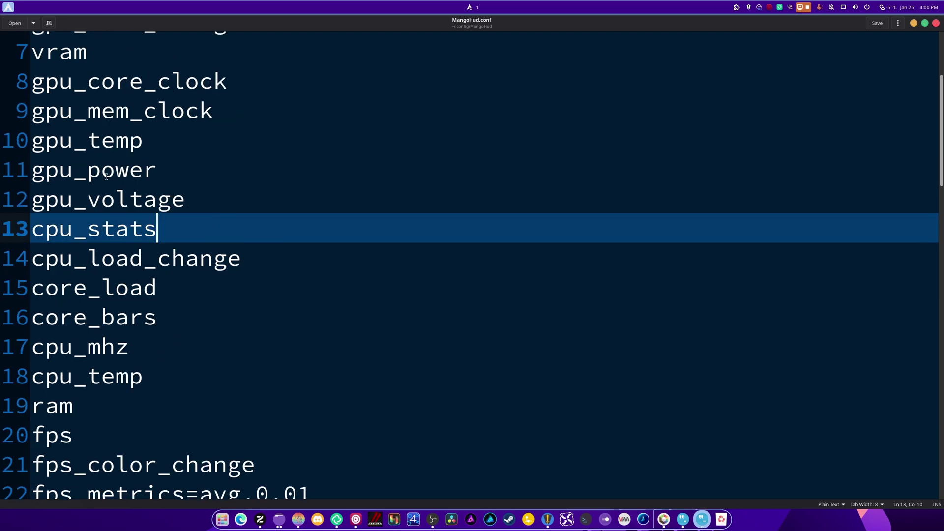
scroll(275, 261, down, 1)
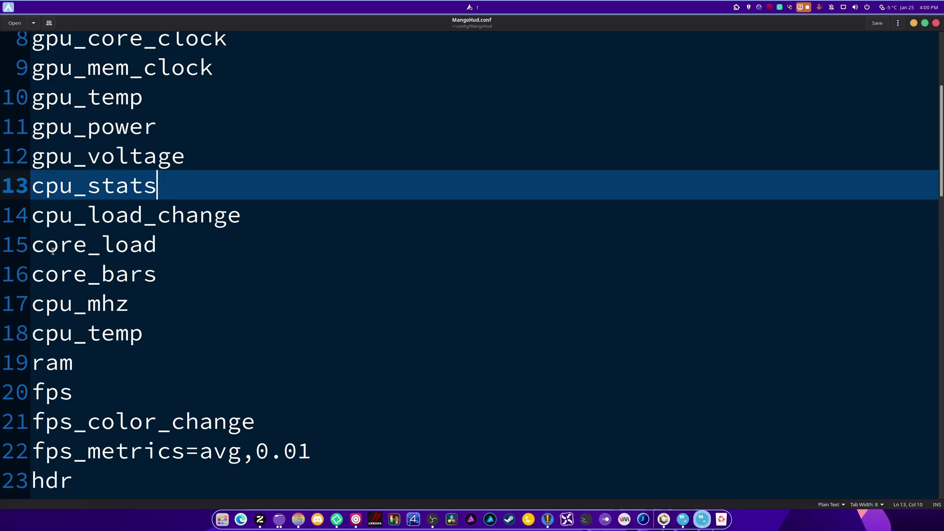
drag(159, 279, 32, 275)
click(202, 269)
scroll(215, 285, down, 2)
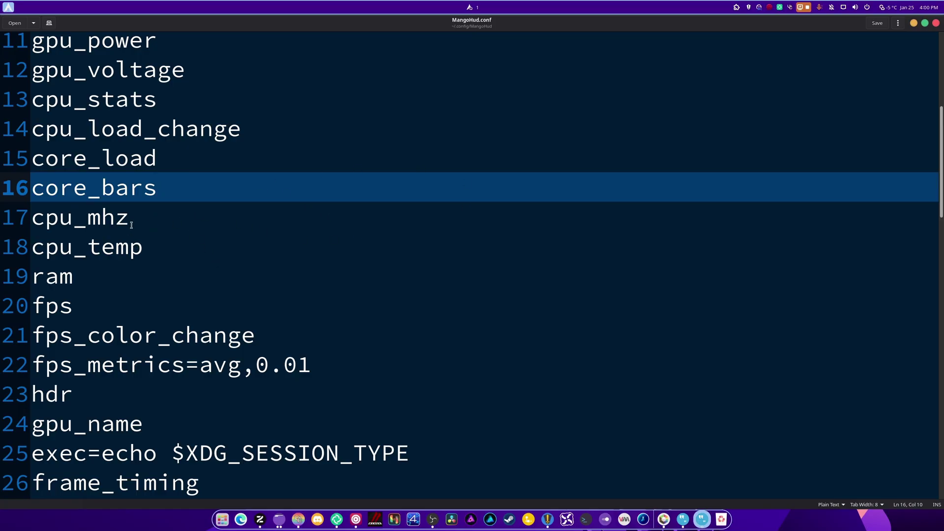
scroll(69, 241, down, 2)
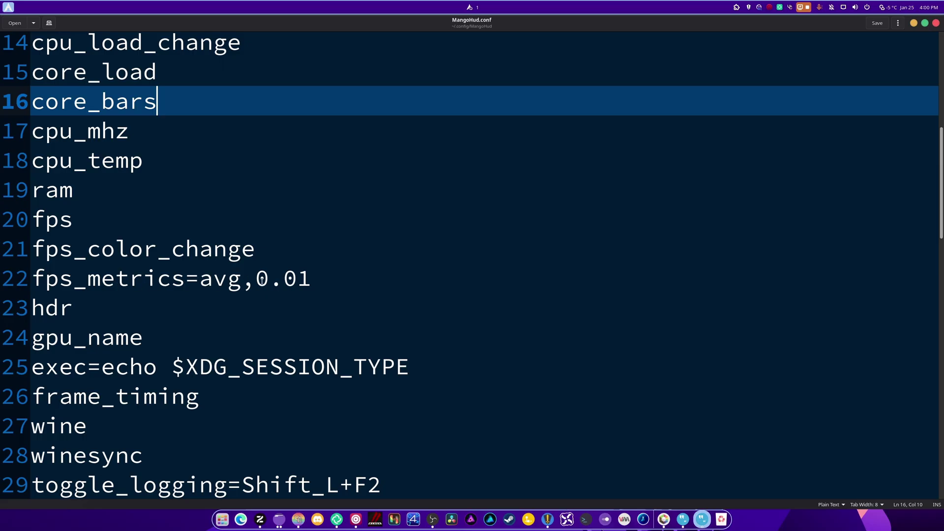
scroll(238, 300, down, 2)
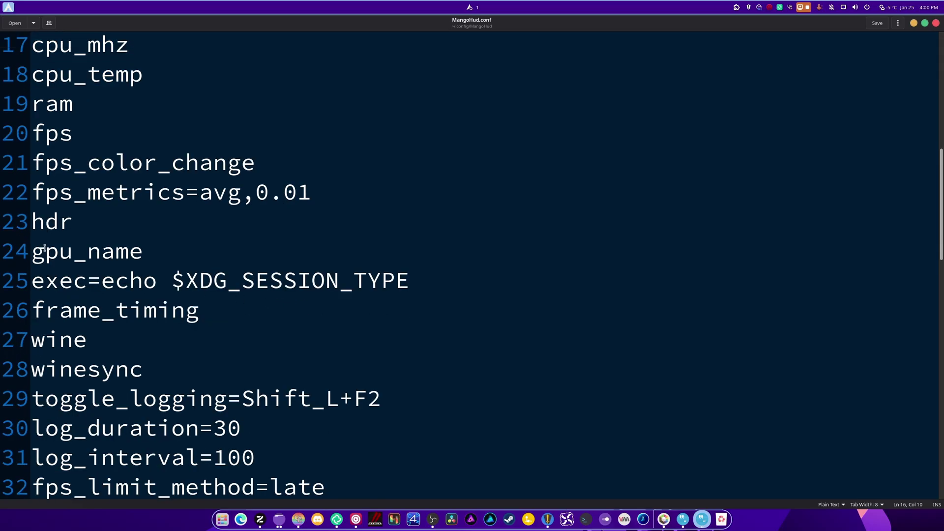
scroll(98, 266, down, 1)
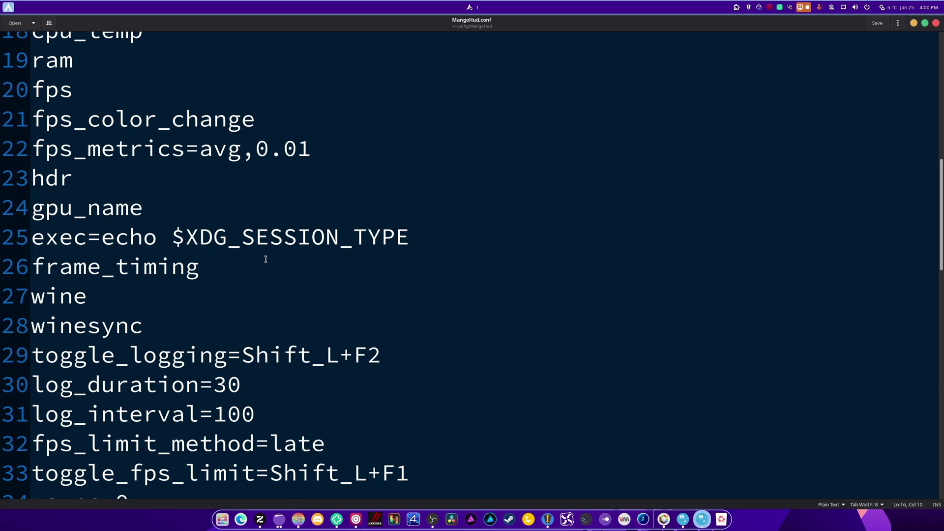
scroll(265, 259, down, 6)
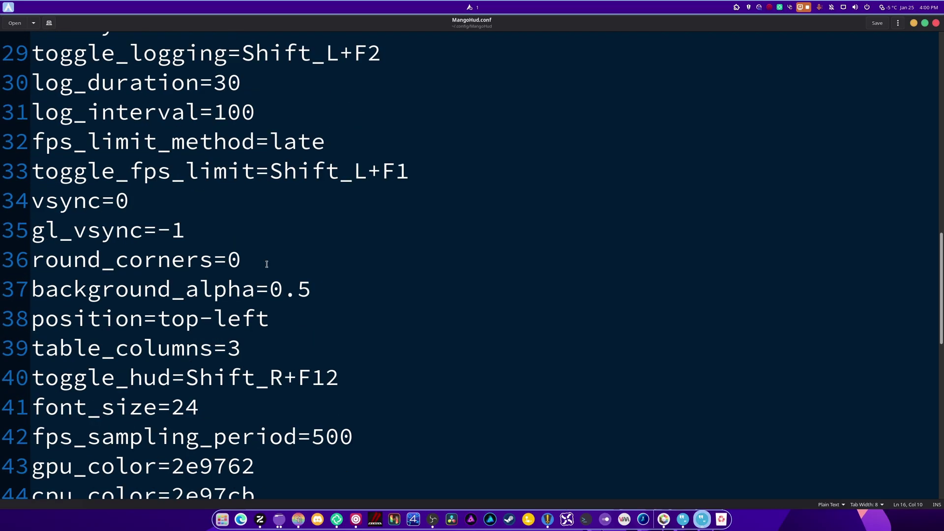
scroll(267, 264, down, 5)
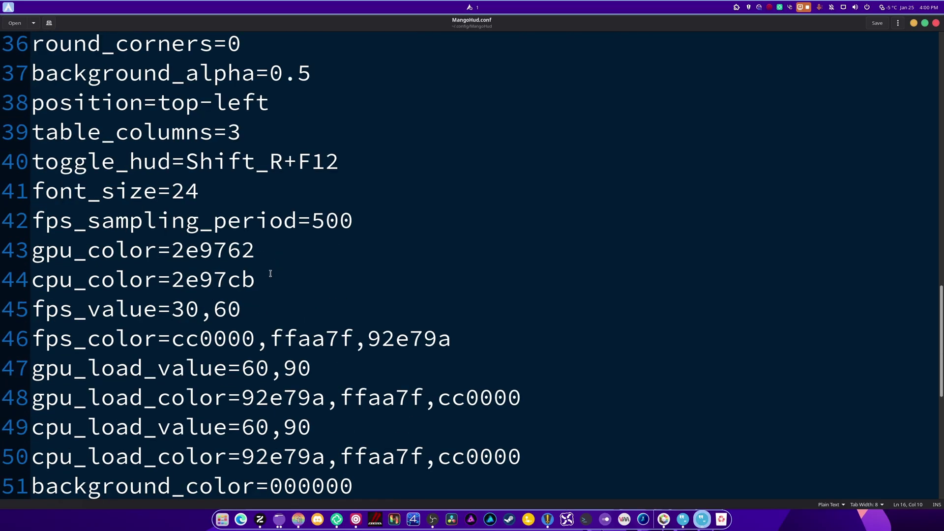
scroll(271, 274, down, 2)
scroll(276, 279, down, 5)
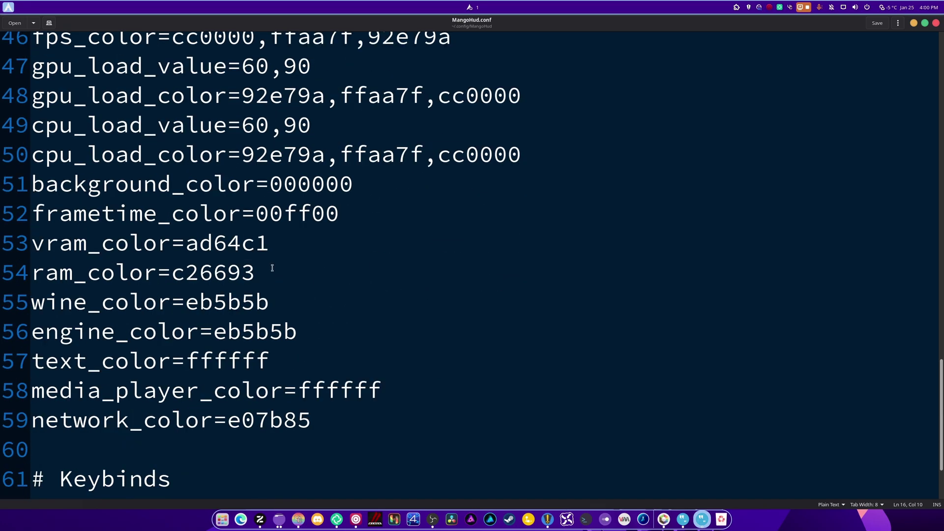
click(936, 24)
click(933, 24)
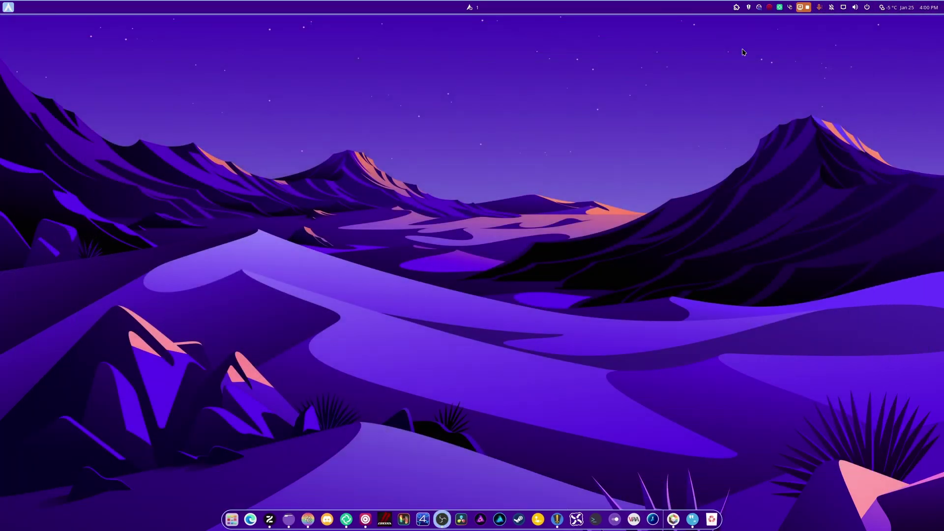
Step: Launch MangoJuice and place its unmaximised window near the middle of the desktop
click(231, 519)
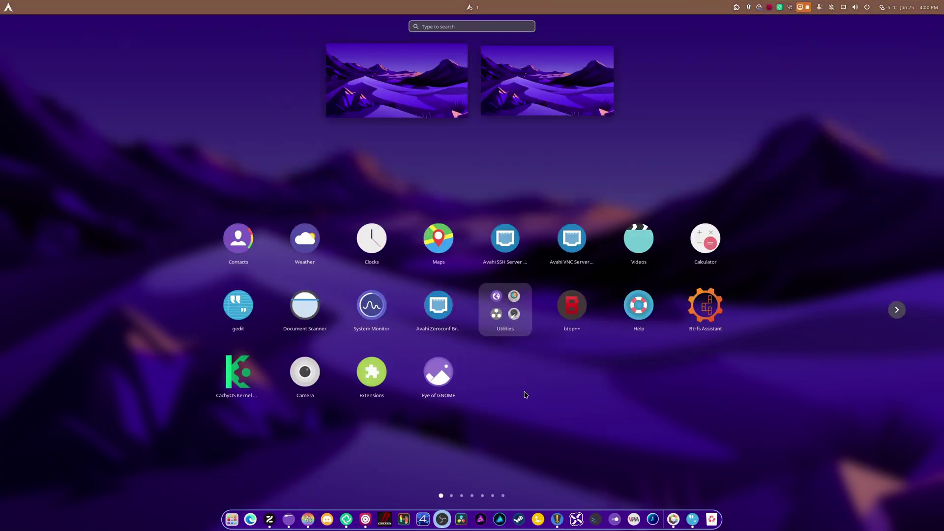
text(set)
key(Escape)
key(Escape)
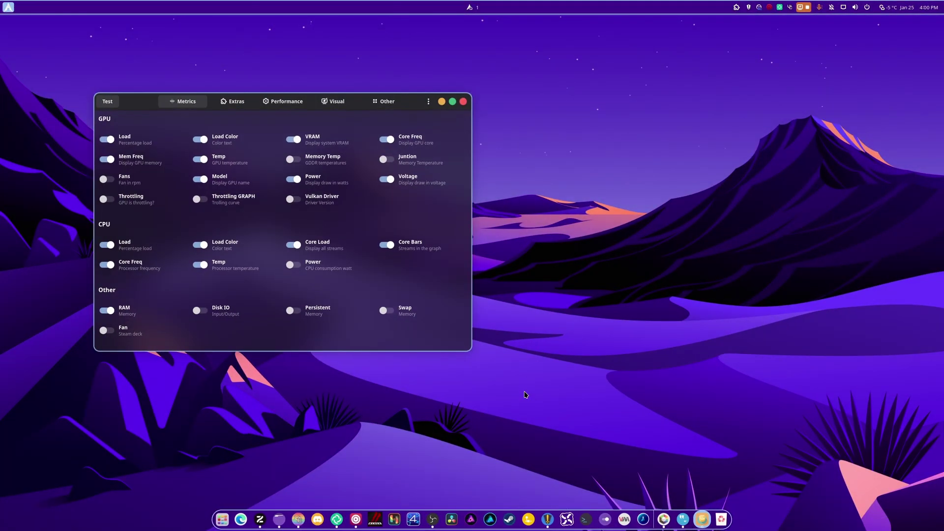
double_click(413, 106)
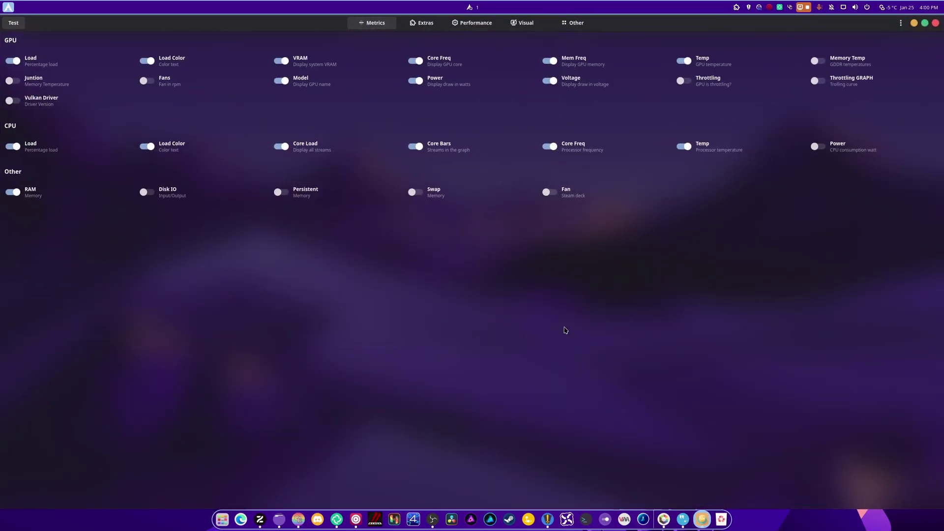
drag(644, 28, 508, 118)
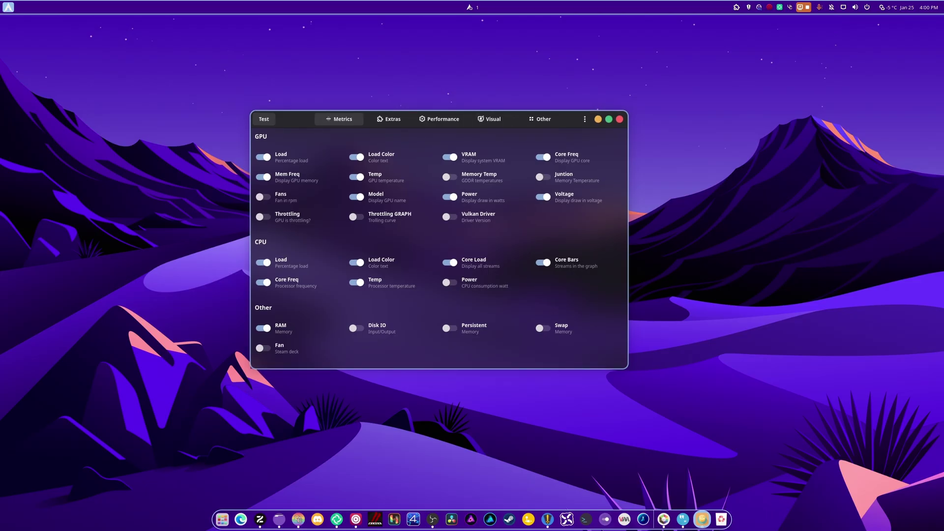
key(alt+Tab)
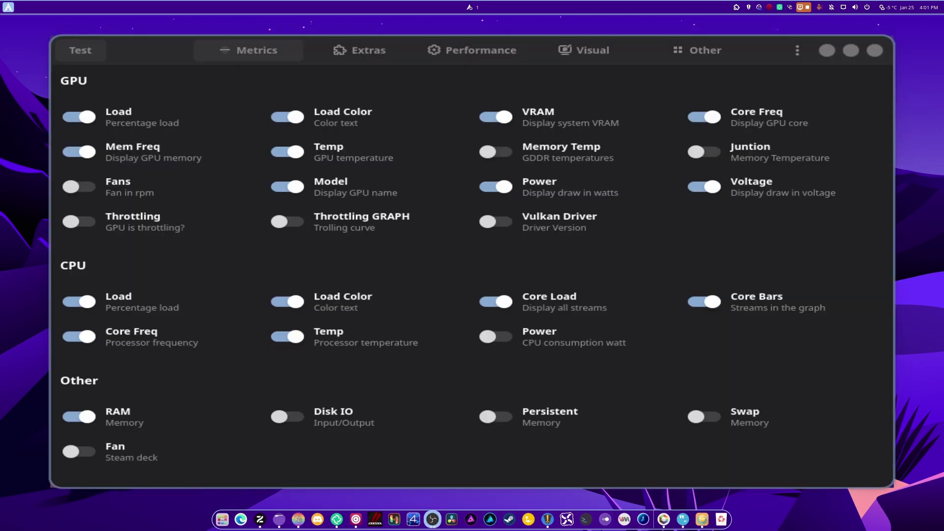
Step: Switch the GPU Load metric off and back on in the Metrics settings
click(158, 69)
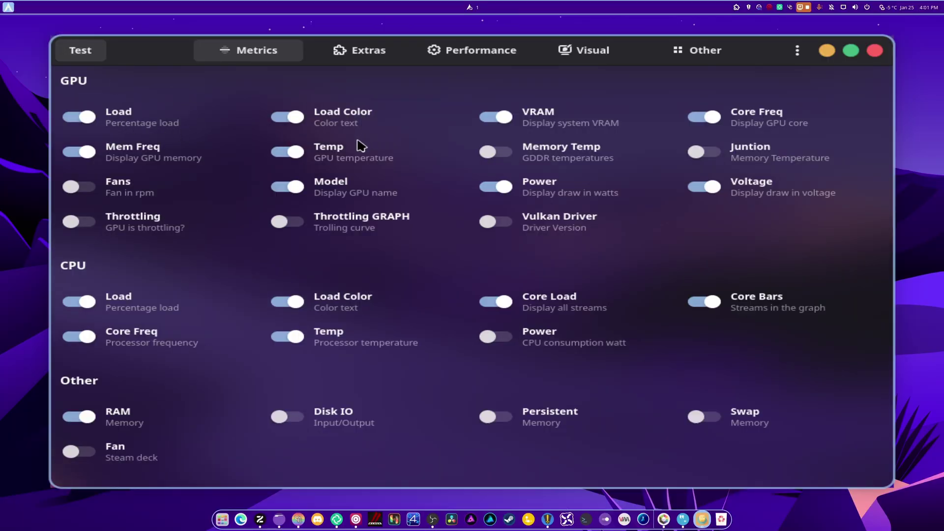
click(86, 118)
click(90, 121)
Step: Examine the Extras options down to the logging settings, and the Performance options down to FPS Sampling
click(369, 55)
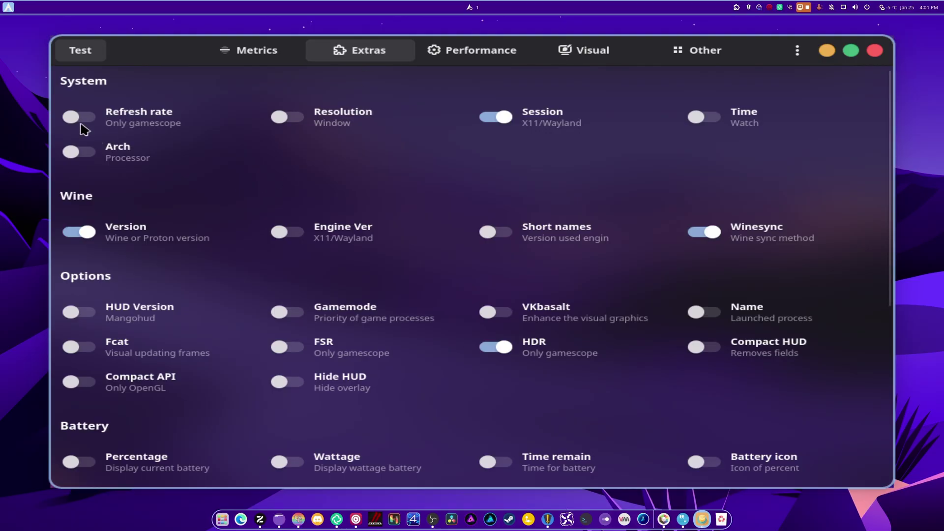
scroll(832, 187, down, 2)
scroll(832, 187, down, 6)
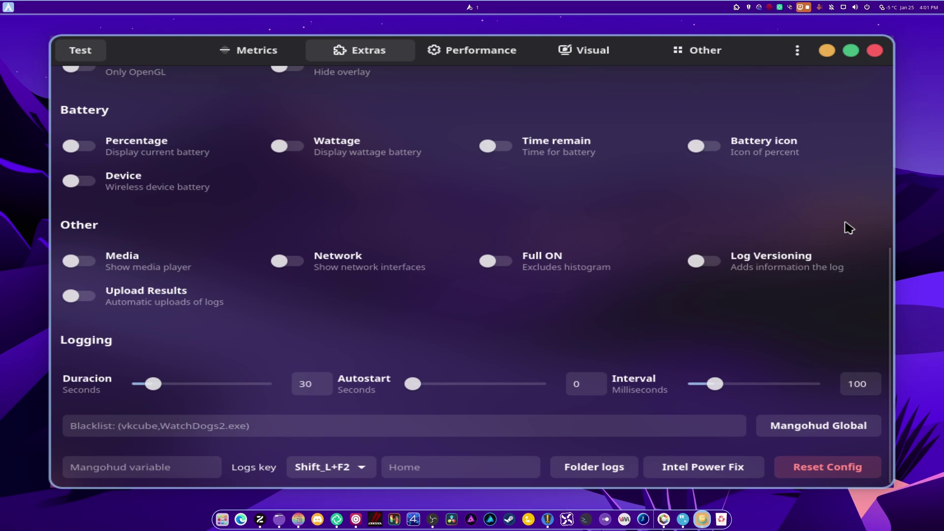
click(166, 474)
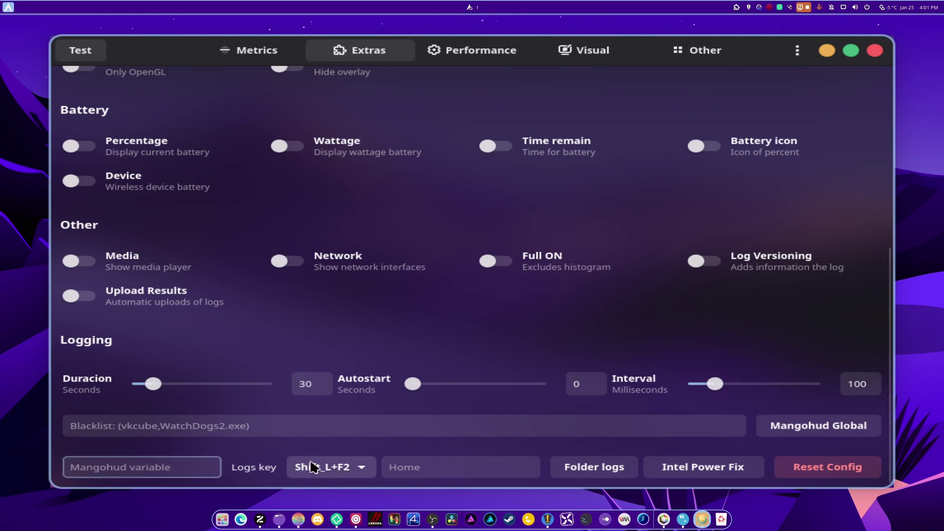
click(348, 470)
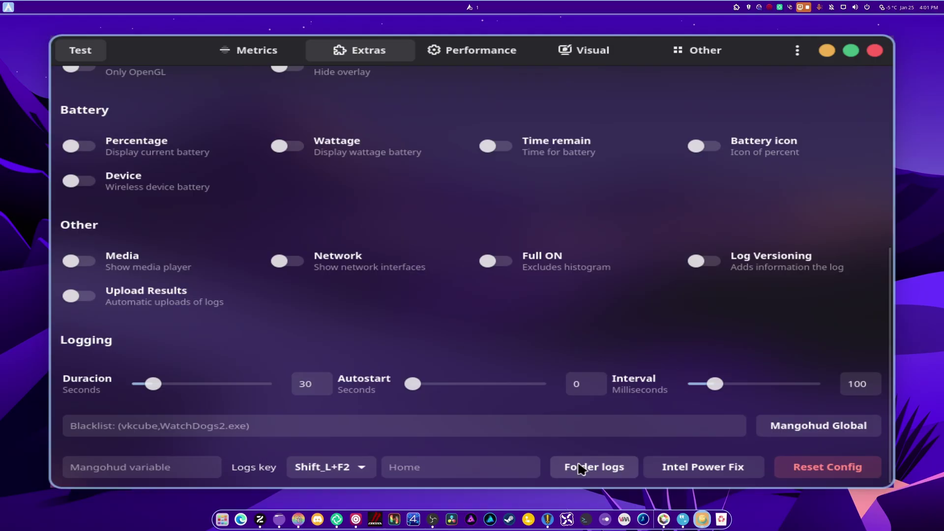
click(455, 51)
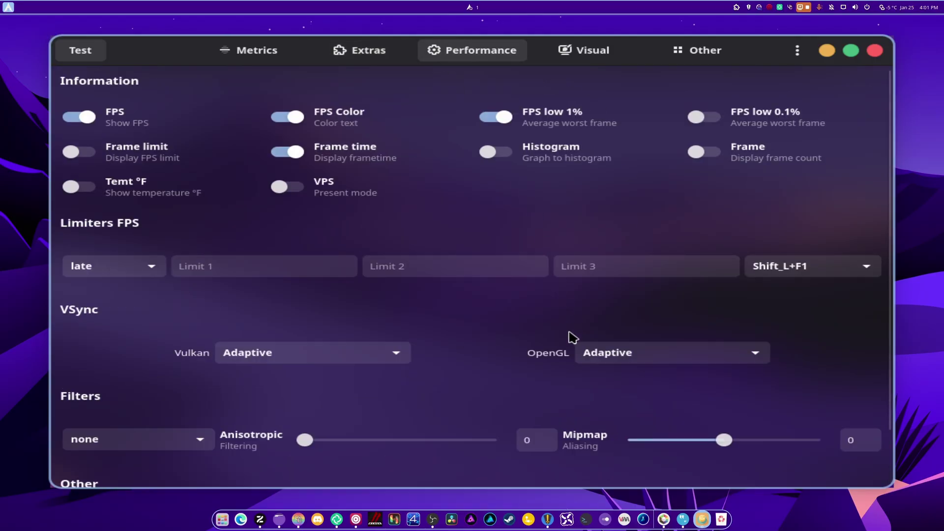
scroll(511, 334, down, 1)
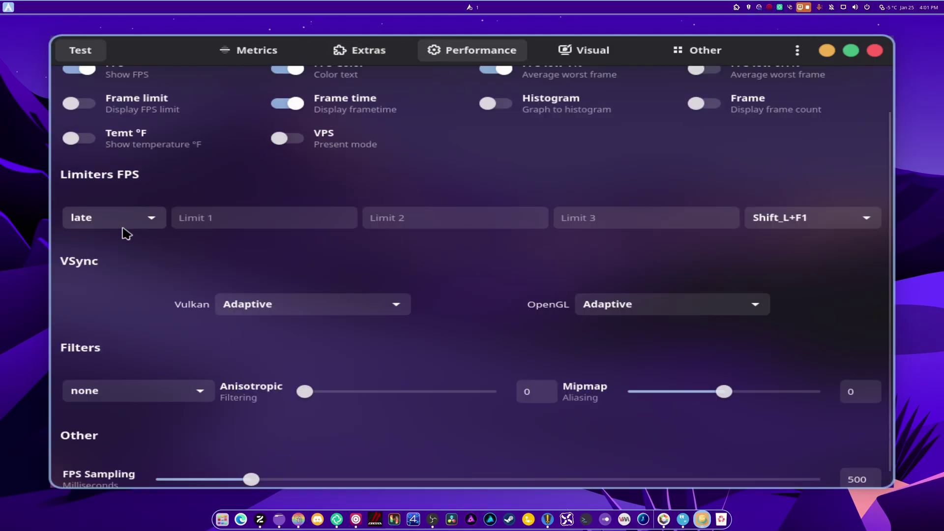
scroll(487, 320, down, 1)
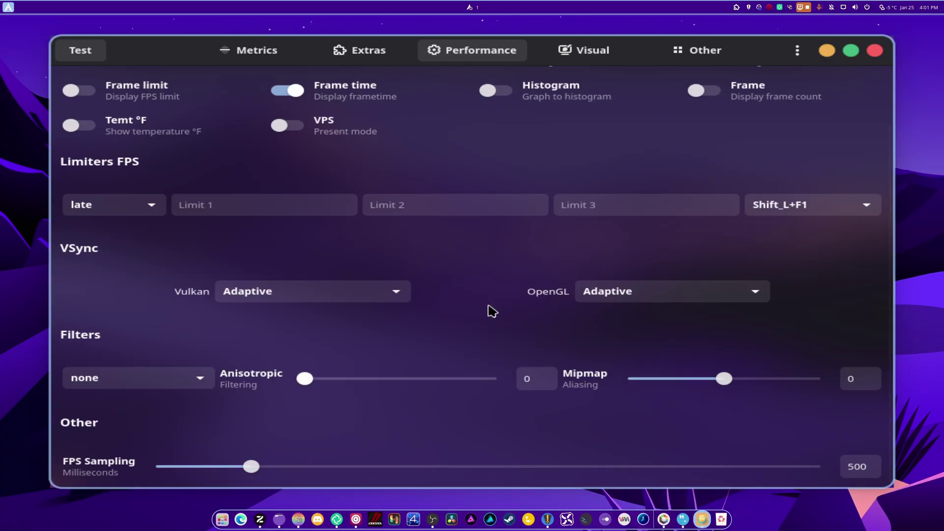
Step: Set the GPU custom name to RTX 4070 in the Visual settings' Color section
click(588, 61)
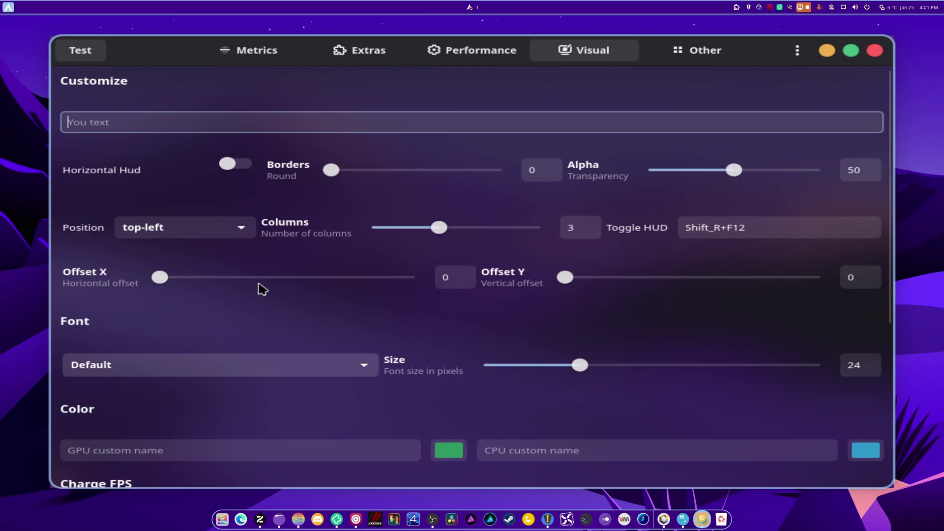
click(137, 114)
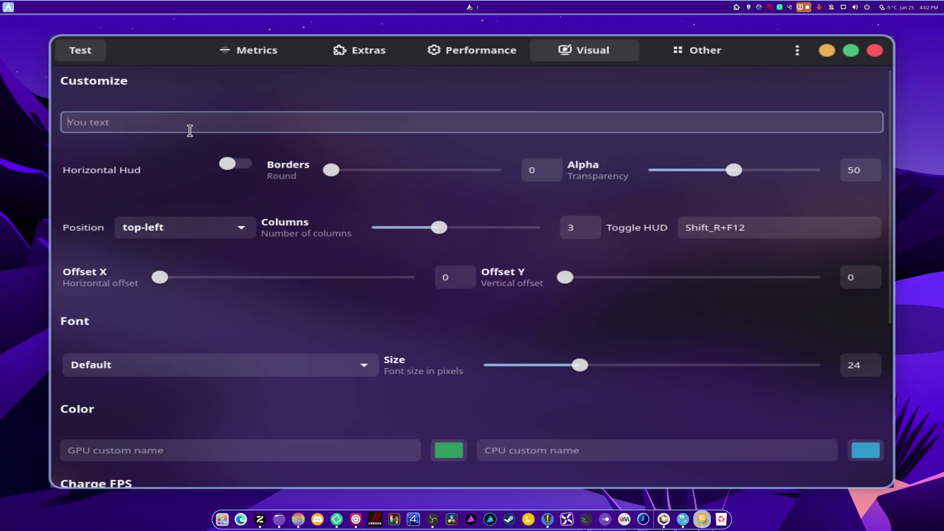
scroll(346, 369, down, 2)
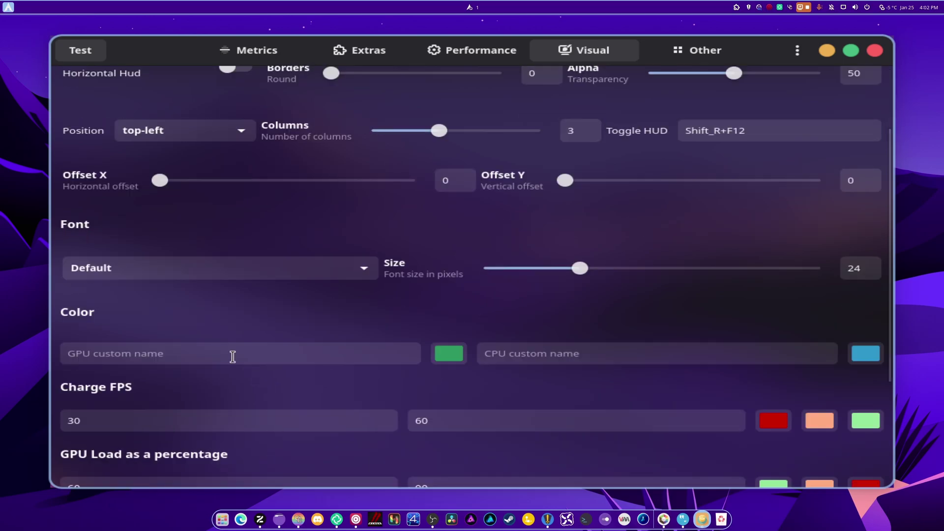
click(232, 357)
text(RTX )
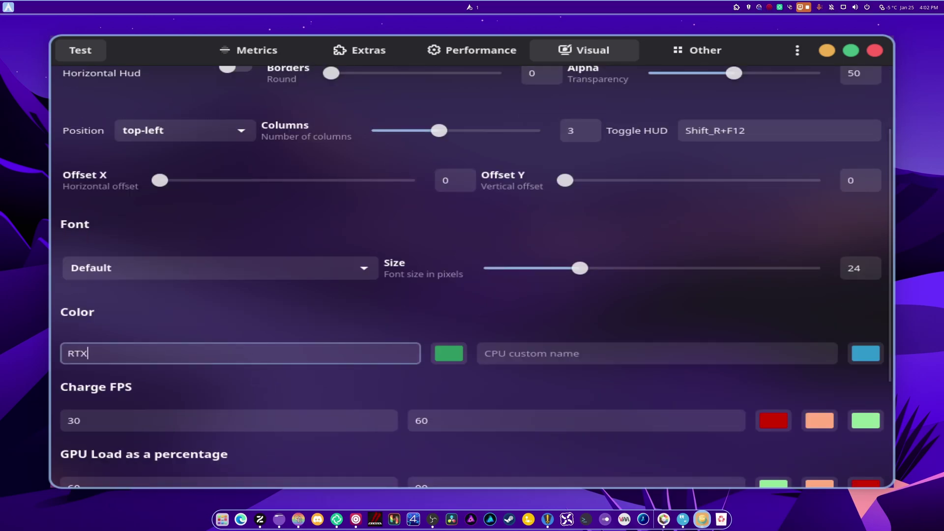
text(4070)
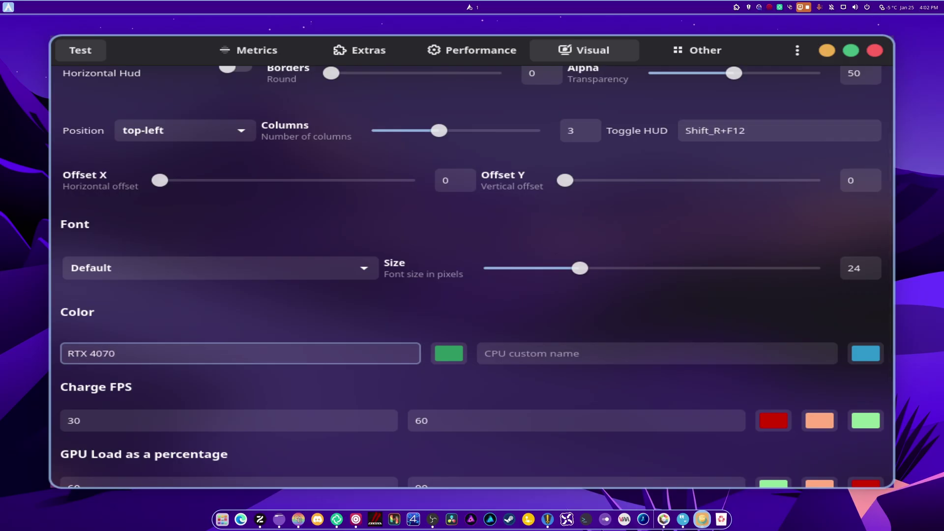
Step: Set the CPU custom name to R9 Ryzen 9900X
click(632, 353)
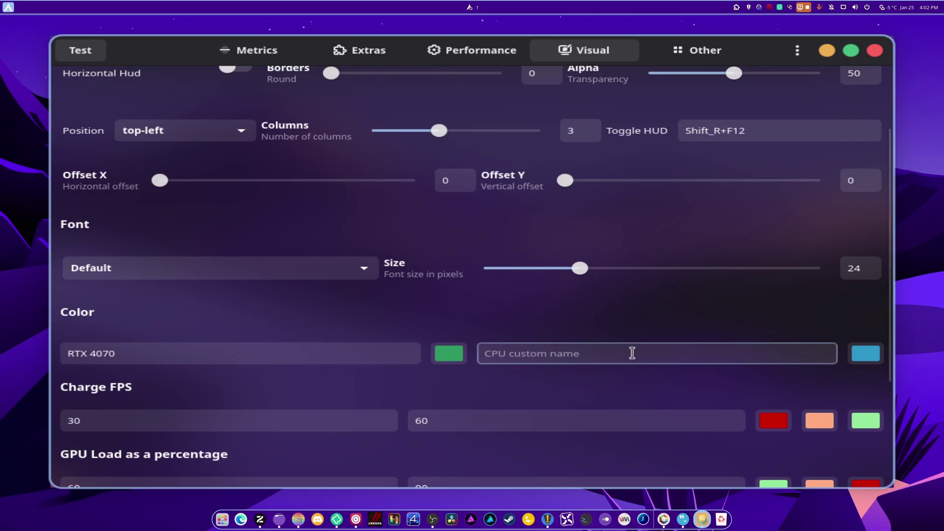
text(R9 Ryz)
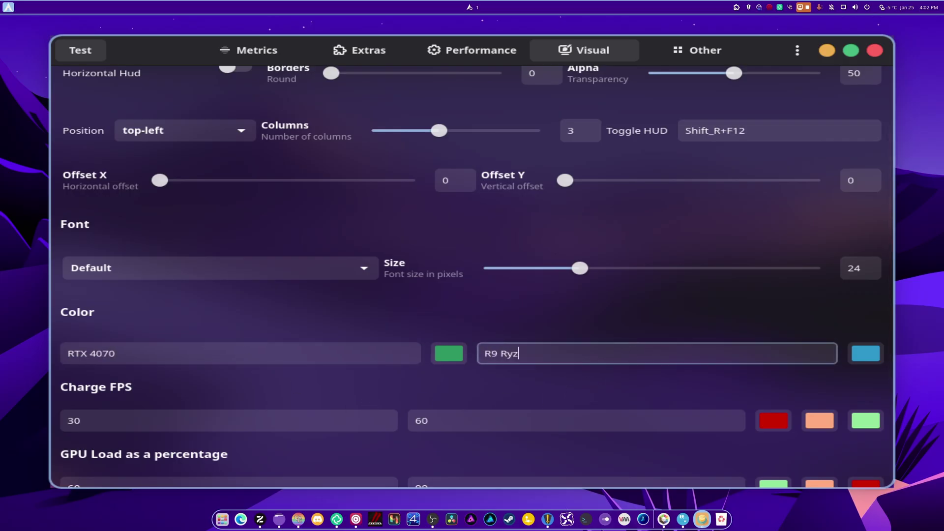
text(en 990X)
key(Left)
text(0)
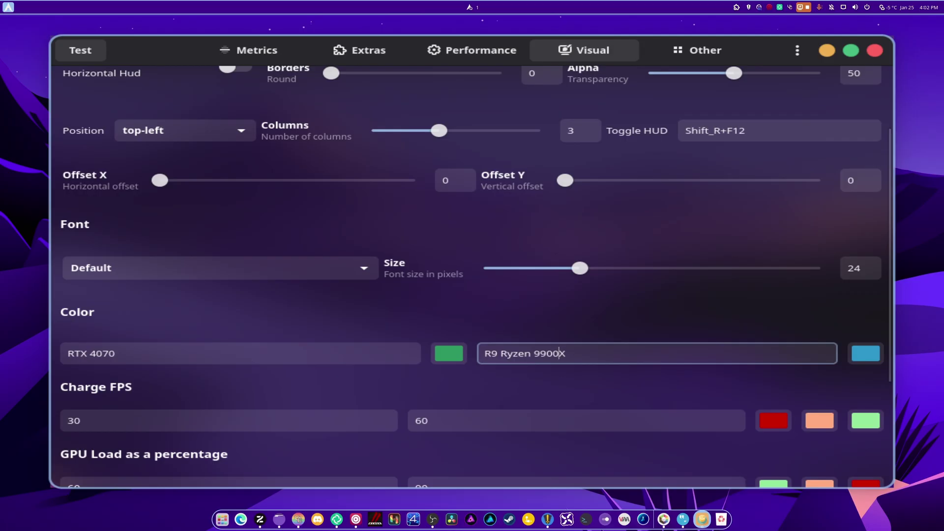
Step: Examine the remaining Visual colour settings and the VkBasalt options down to Global VkBasalt
scroll(533, 396, down, 5)
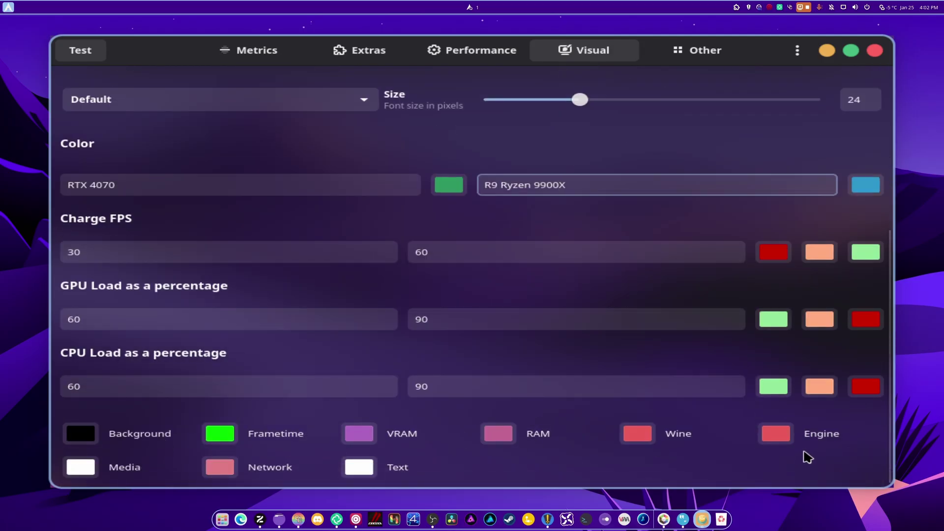
click(683, 54)
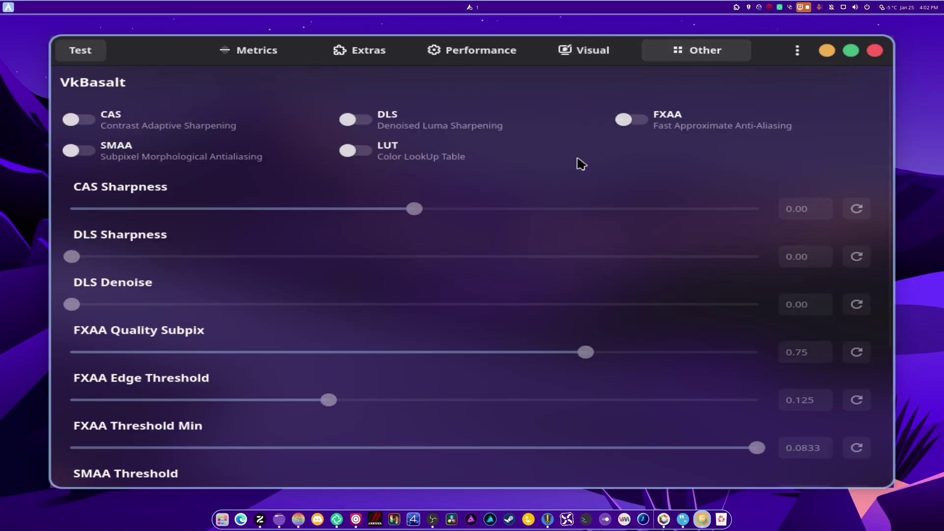
scroll(128, 457, down, 1)
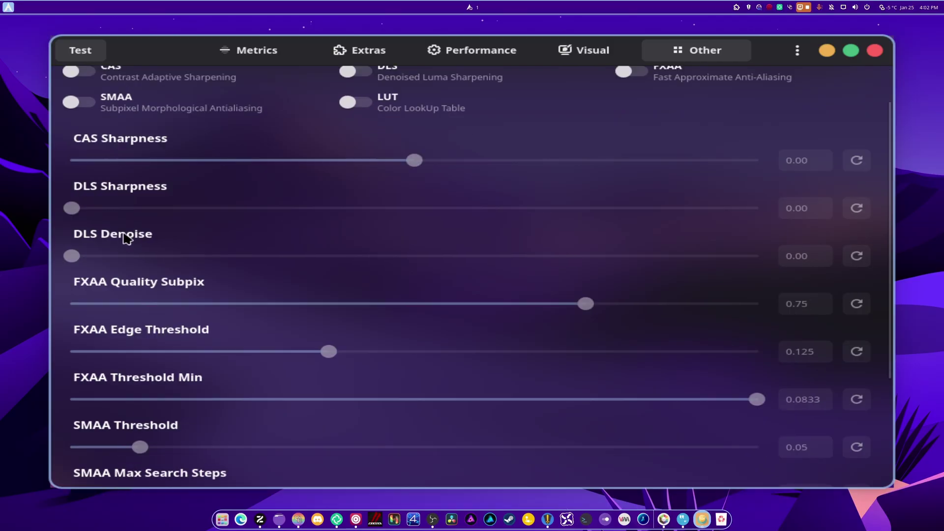
scroll(285, 393, down, 3)
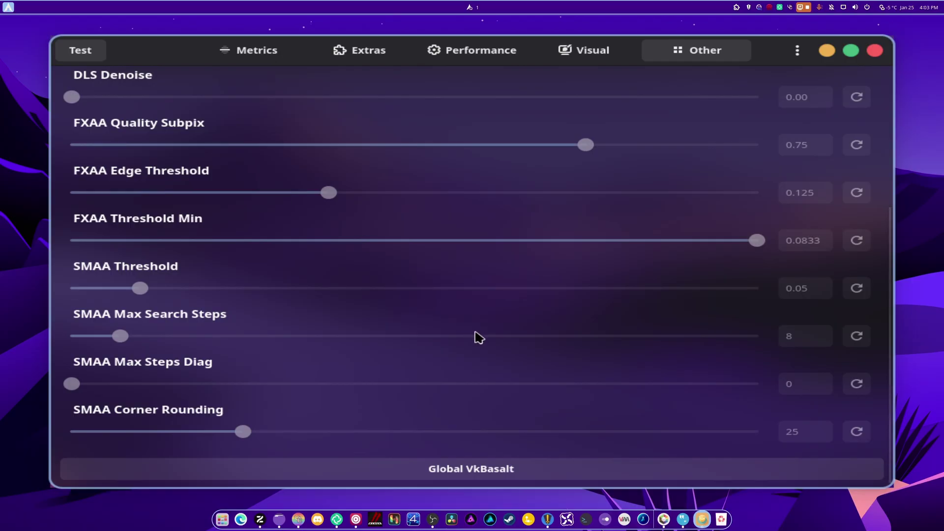
Step: Open the file manager, look through the Home folder and close the window again
key(super+e)
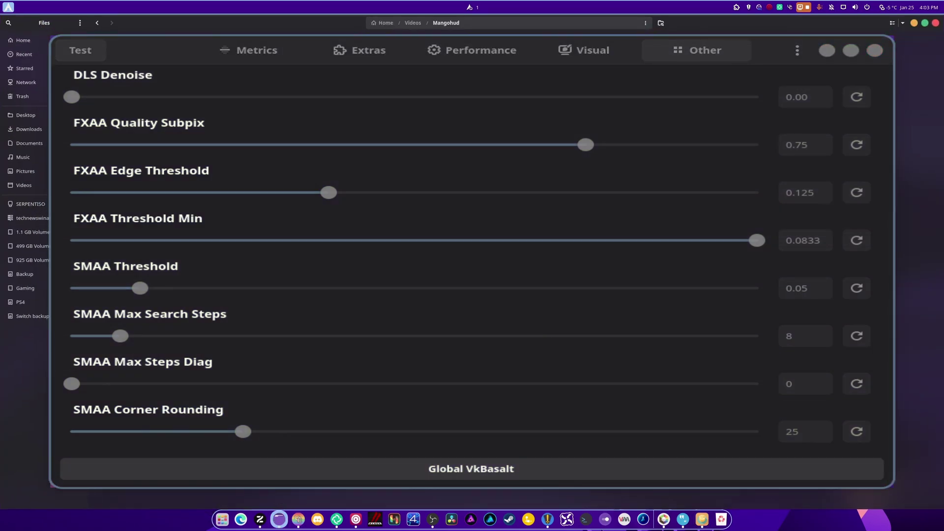
click(23, 40)
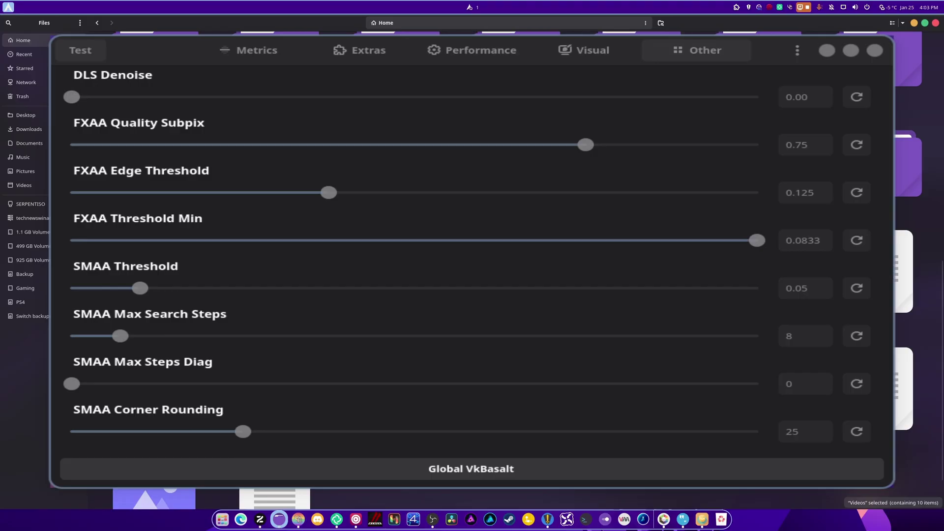
click(935, 23)
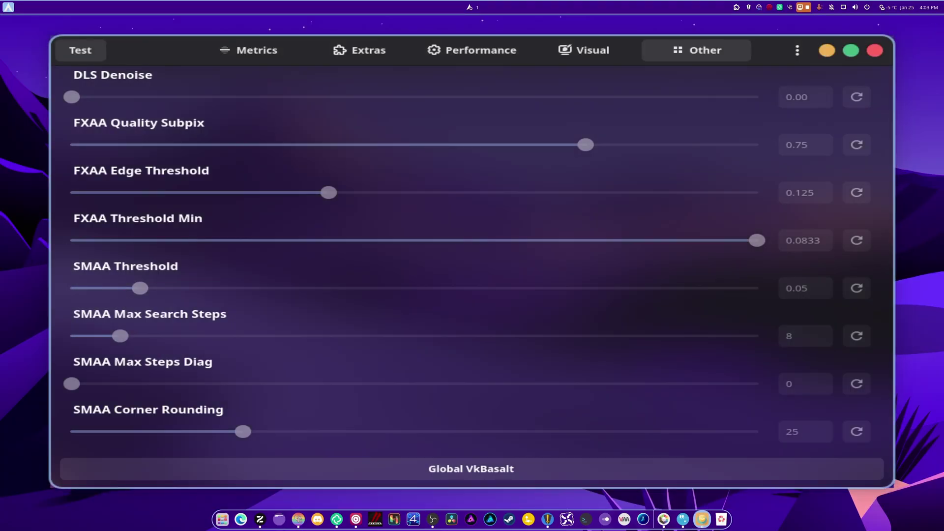